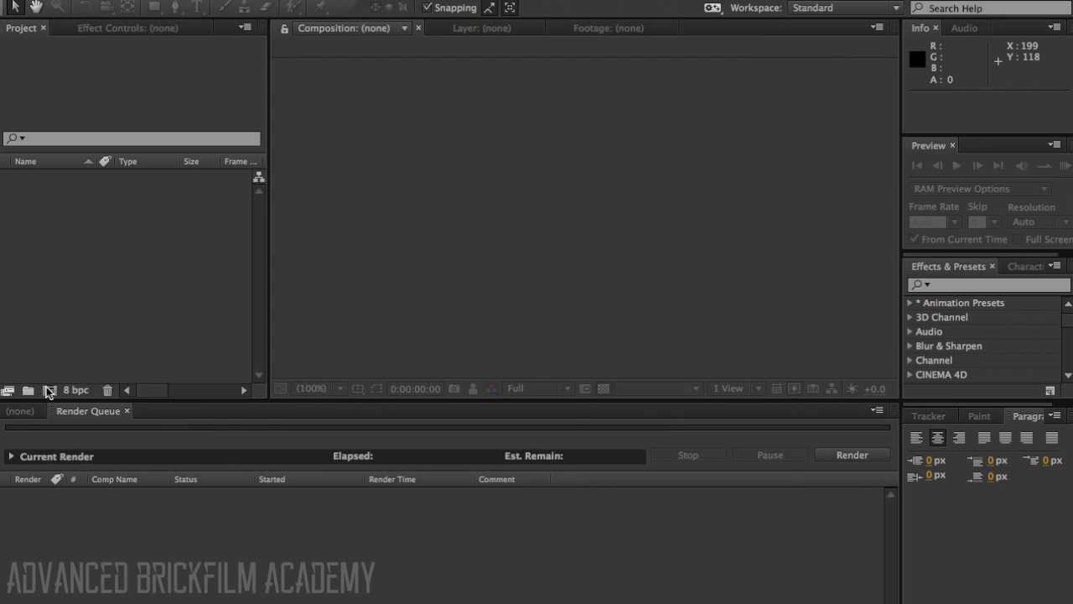
- Create a new composition, bringing up its 1920×1080, 23.976 fps settings
left_click(48, 390)
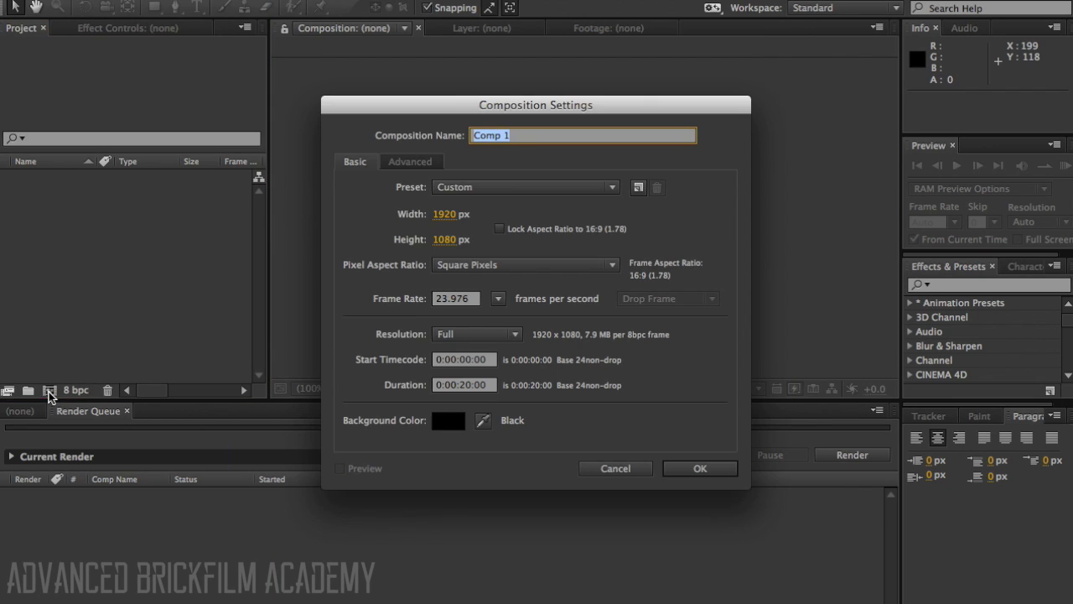
- Change the composition height to 900 and confirm Comp 1's settings
left_click(445, 240)
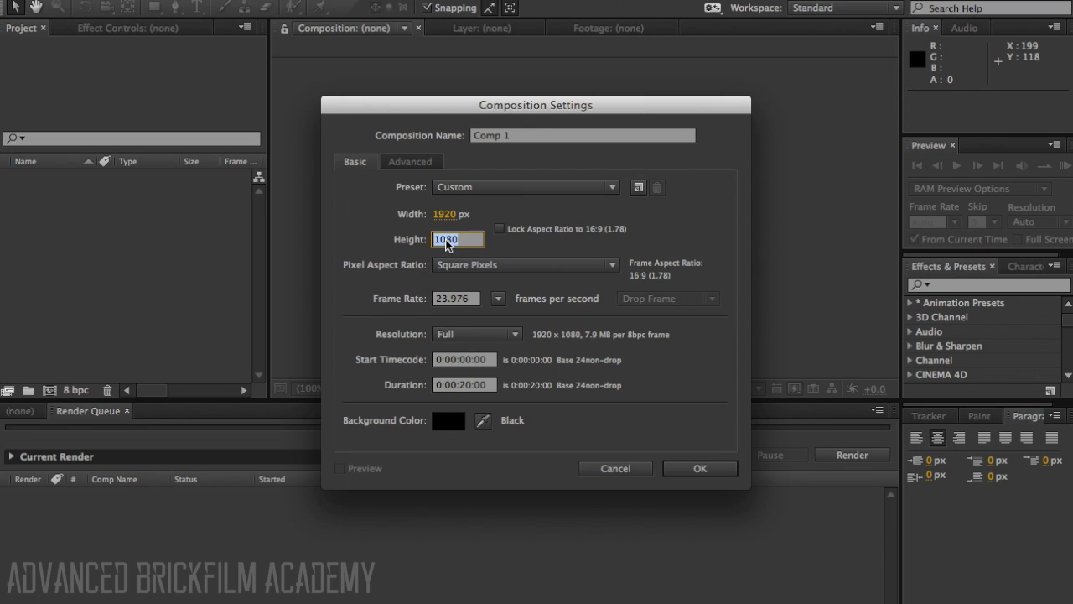
type("900")
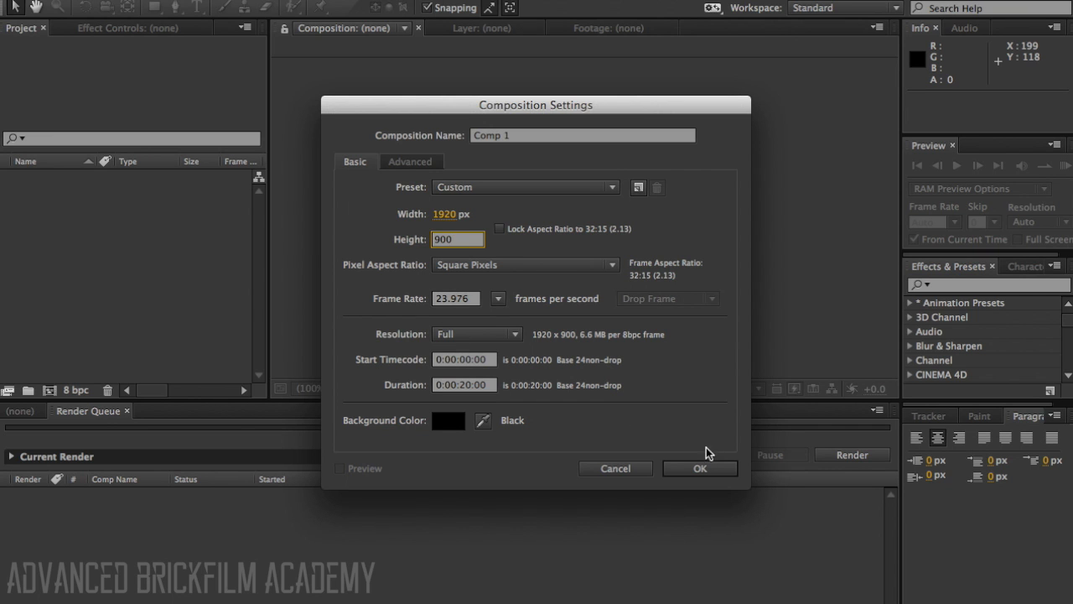
left_click(702, 468)
- Open the Import File window from the Project panel's context menu
right_click(98, 238)
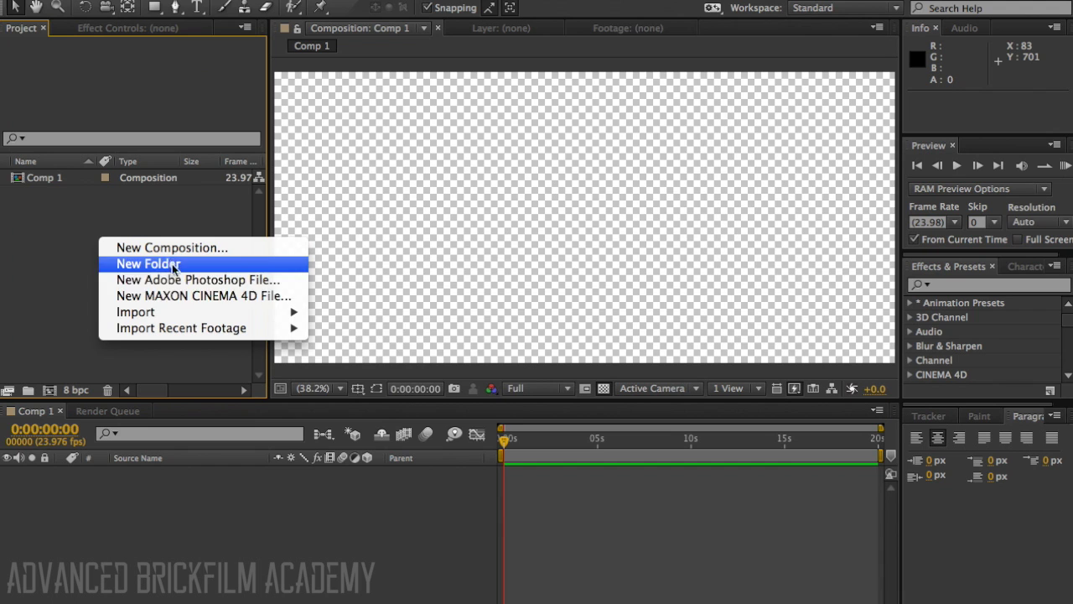
mouse_move(173, 310)
left_click(352, 312)
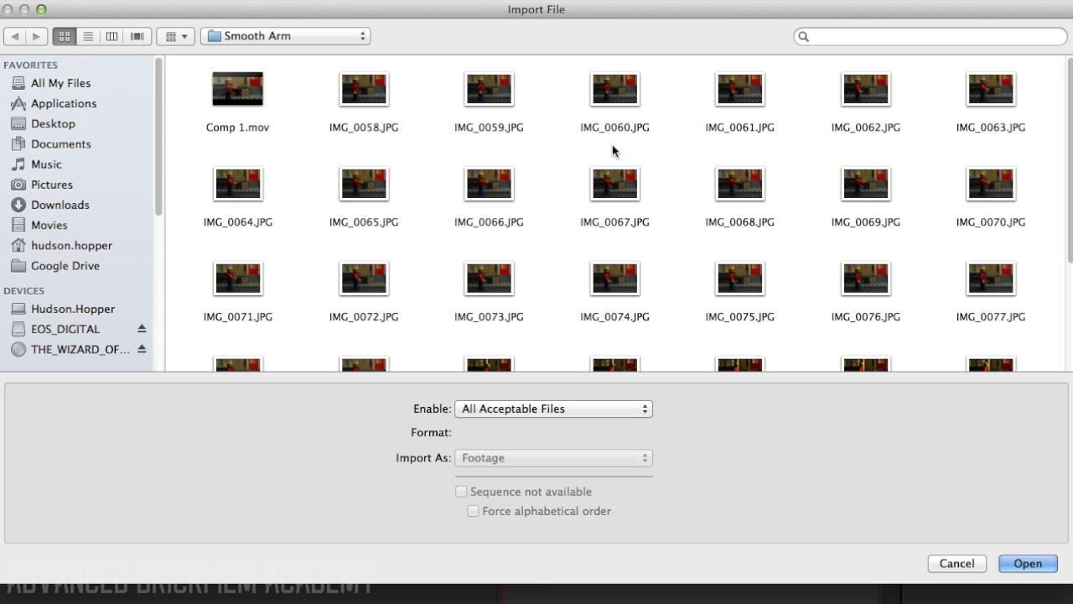
scroll(618, 142, "down", 5)
scroll(419, 218, "up", 5)
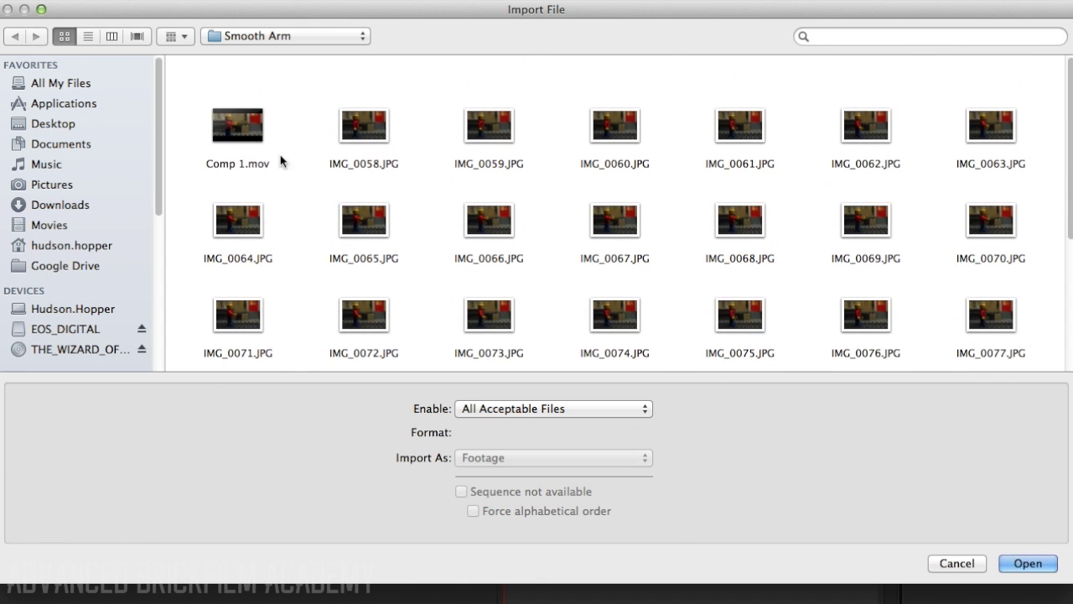
- Select IMG_0058 through IMG_0079, excluding Comp 1.mov, and import them as a JPEG sequence
left_click_drag(191, 77, 1016, 112)
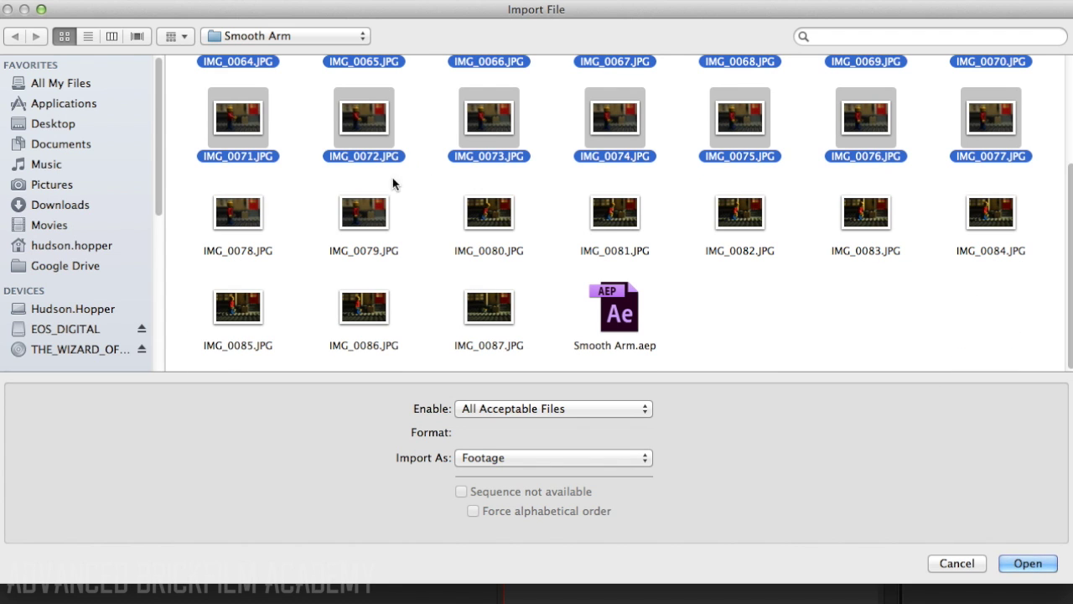
left_click(252, 216, "ctrl")
left_click(355, 221, "ctrl")
scroll(355, 221, "up", 4)
left_click(235, 91, "ctrl")
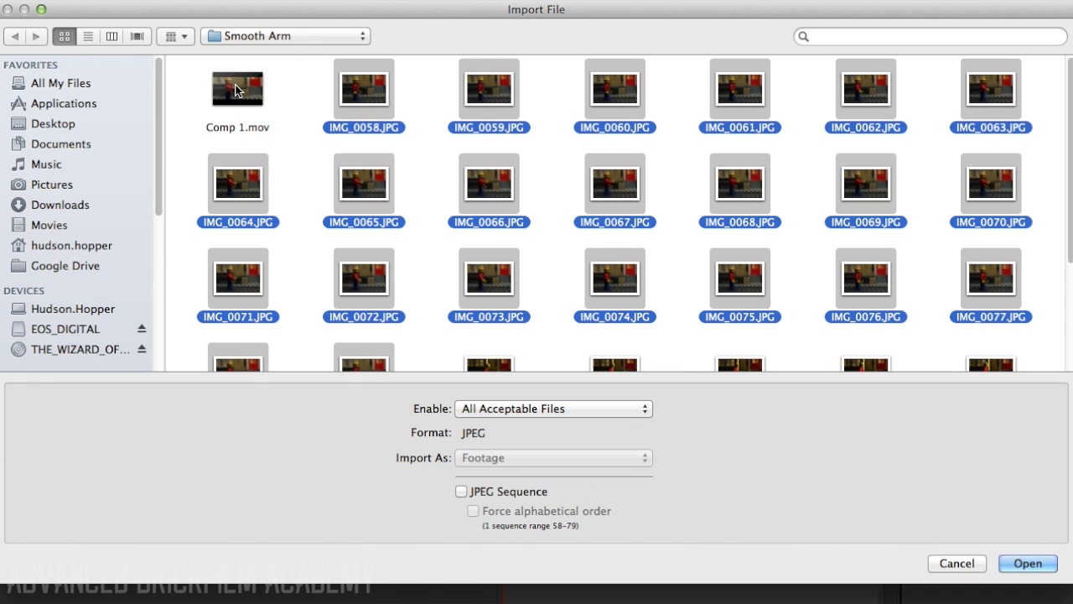
scroll(362, 172, "down", 3)
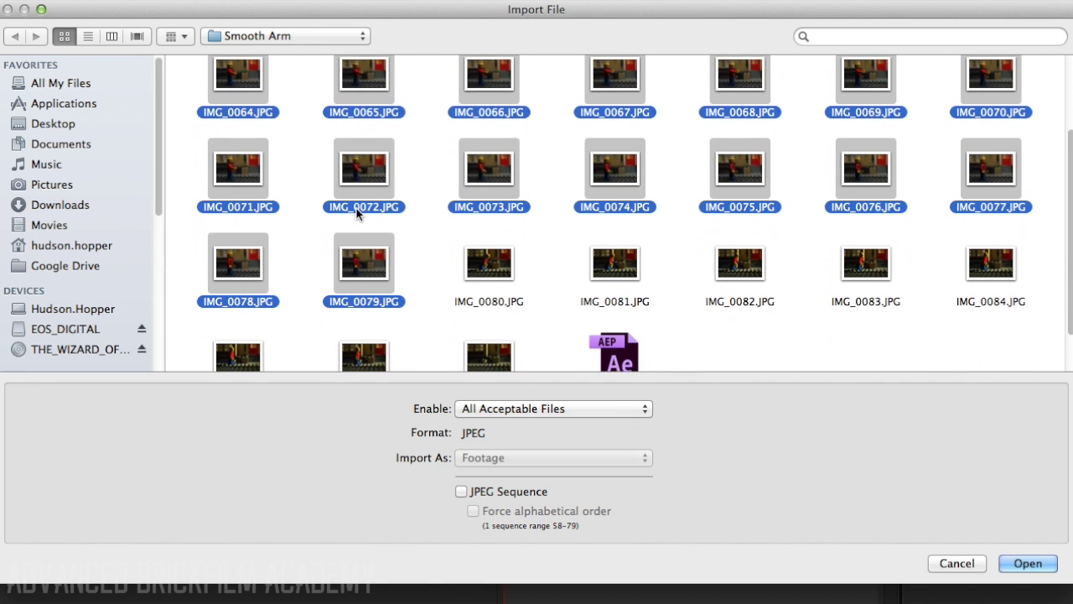
left_click(462, 491)
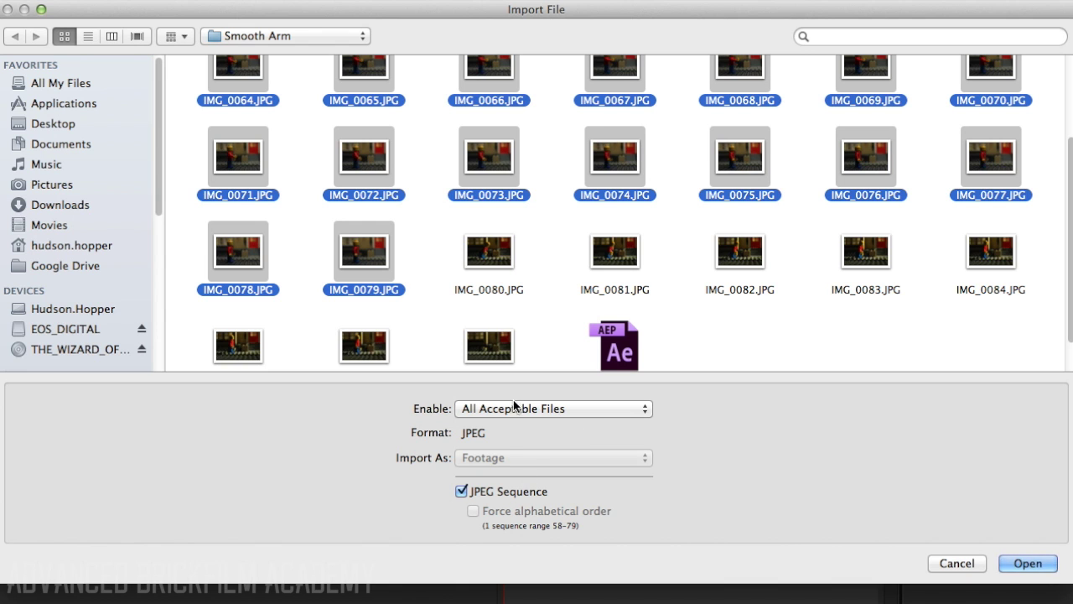
scroll(560, 243, "up", 5)
left_click(1028, 562)
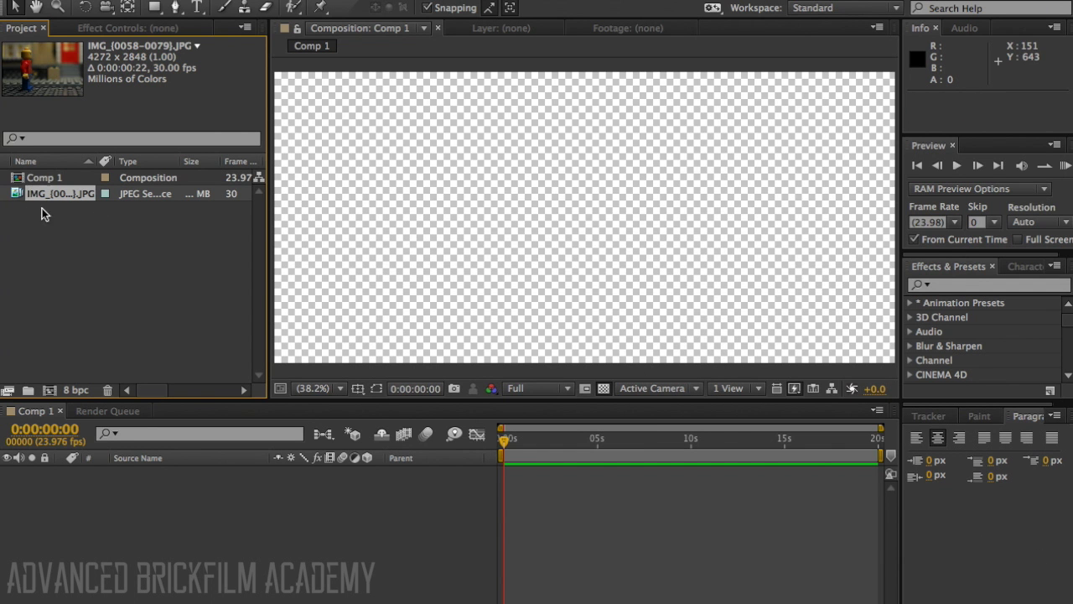
- Add the IMG_(0058-0079) sequence to Comp 1 as a layer and view it at 25%
left_click_drag(51, 194, 386, 466)
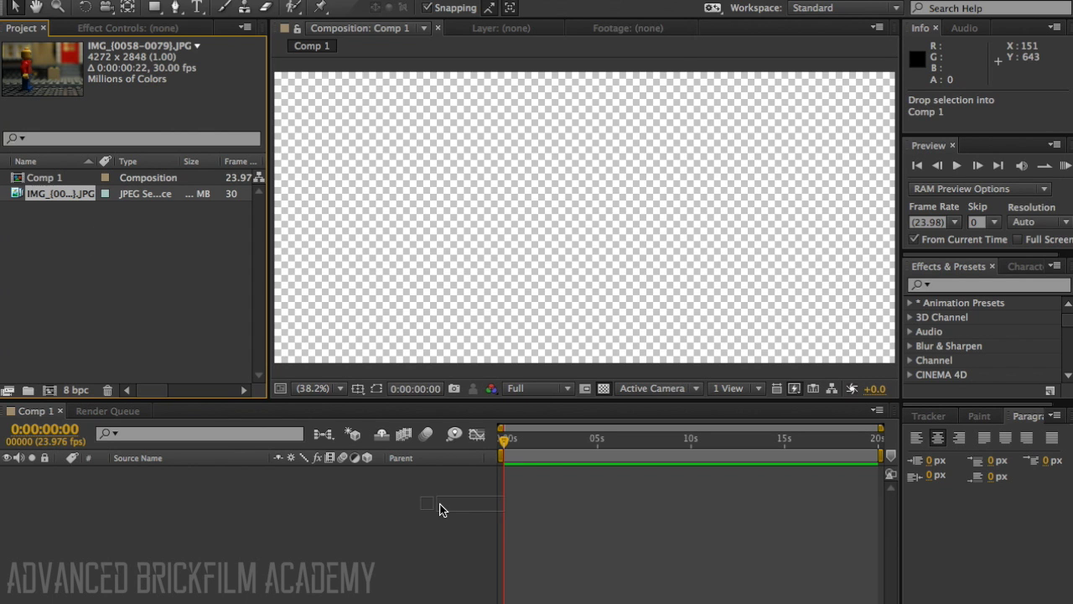
left_click_drag(440, 505, 439, 506)
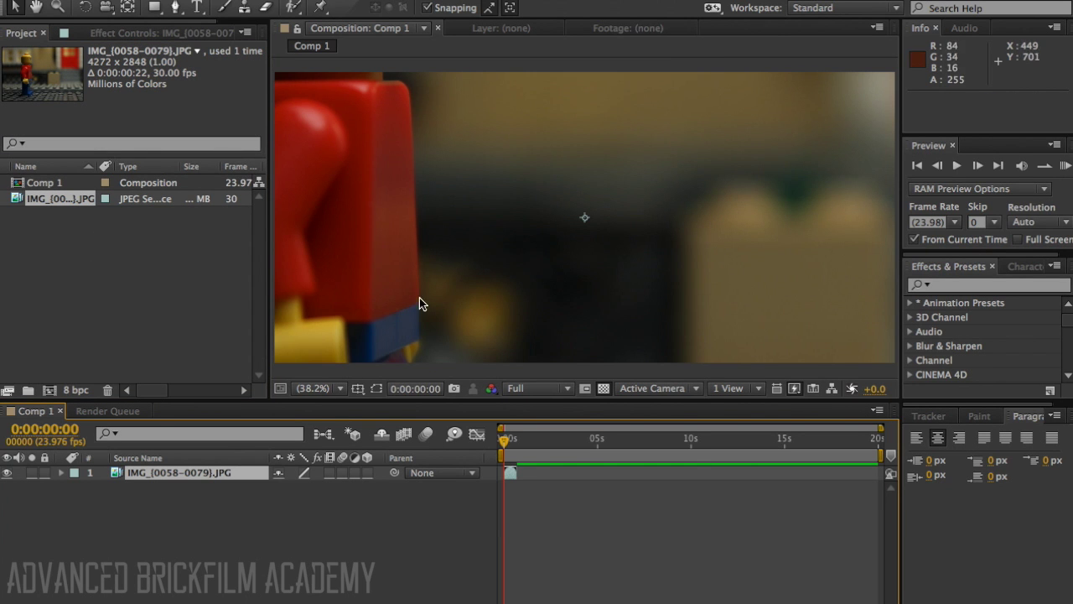
left_click(330, 387)
left_click(348, 476)
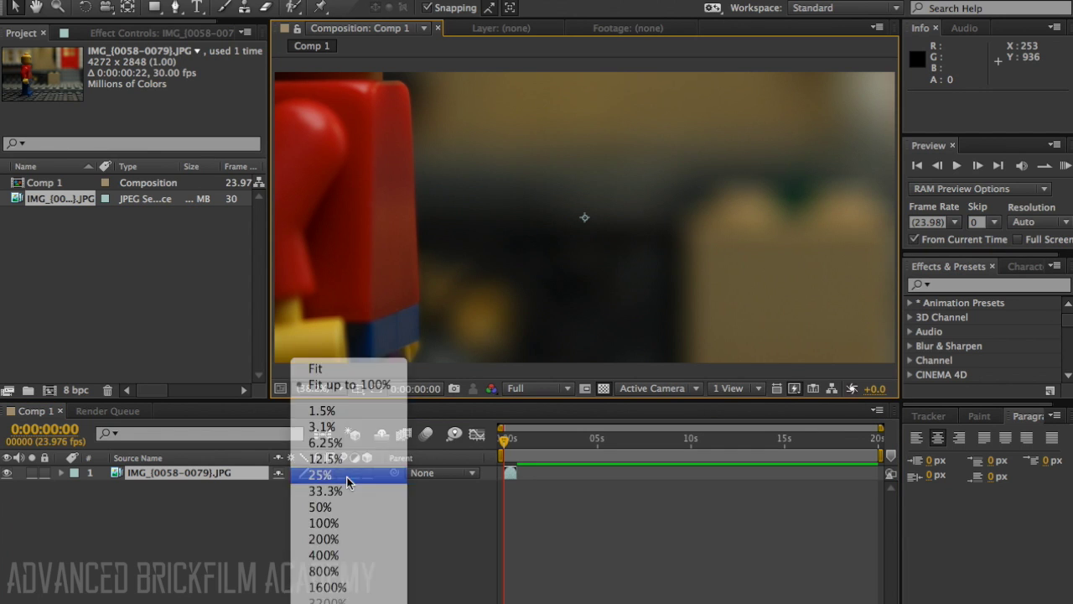
- Scale the image layer to 45% and move it down to position 960, 488
left_click(59, 473)
left_click(76, 487)
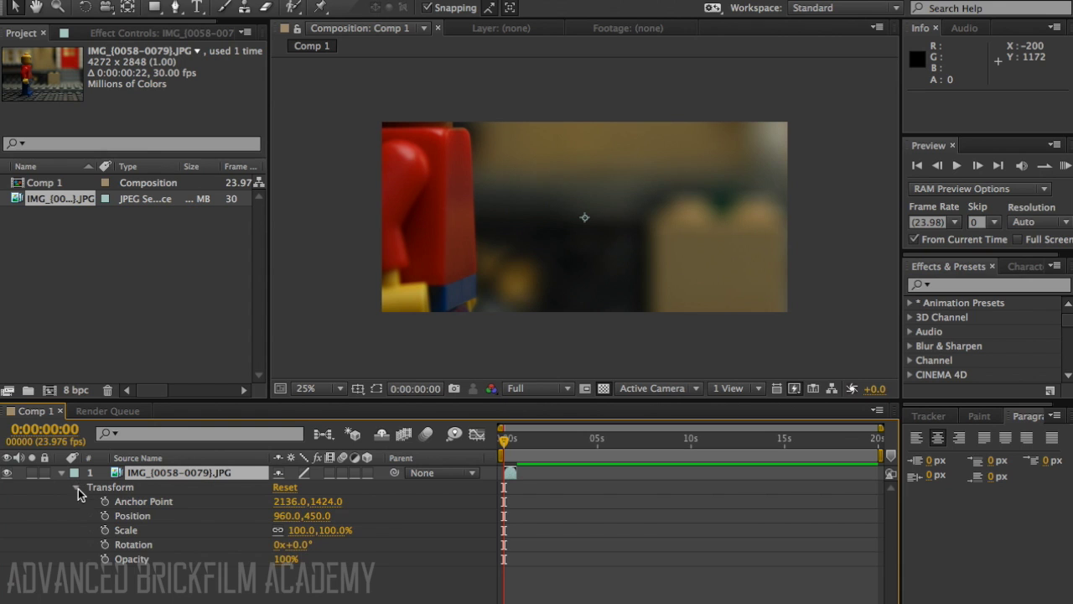
left_click_drag(306, 531, 257, 533)
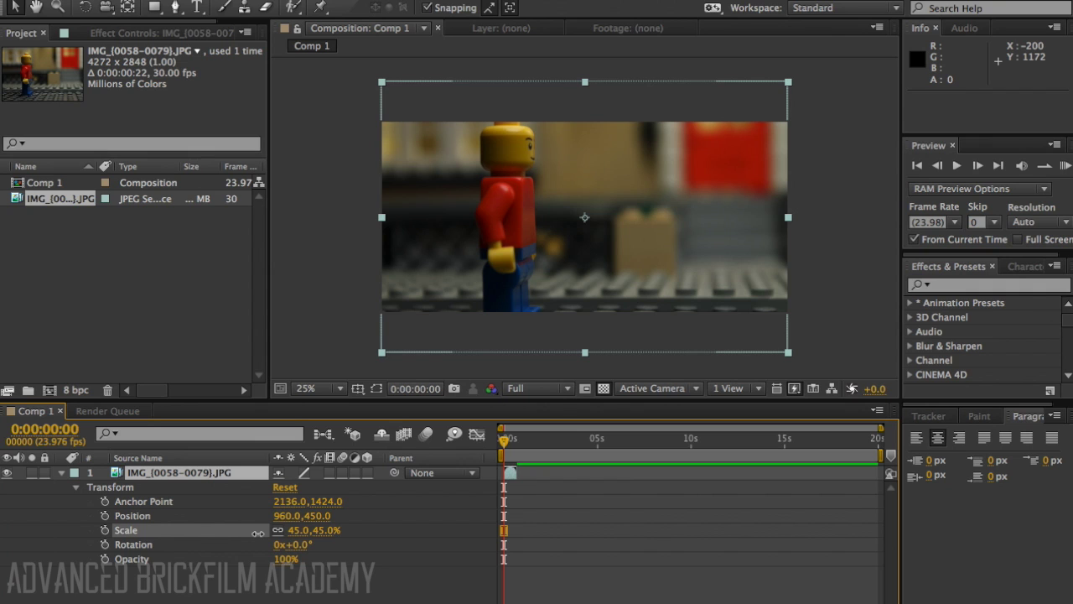
left_click_drag(321, 514, 338, 519)
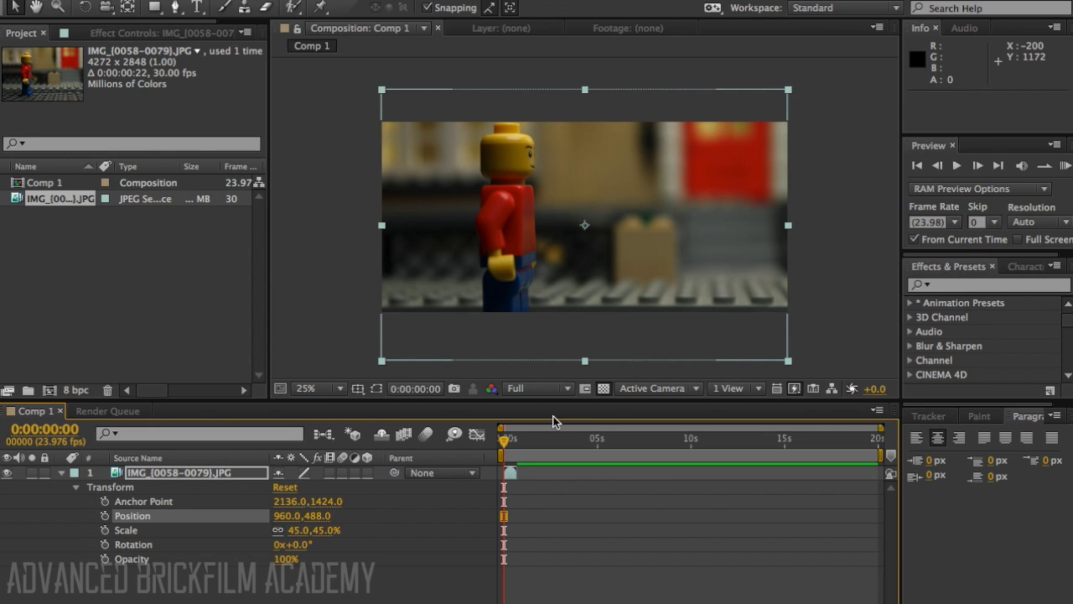
- Preview the arm animation, then return the current time to the start
key("space")
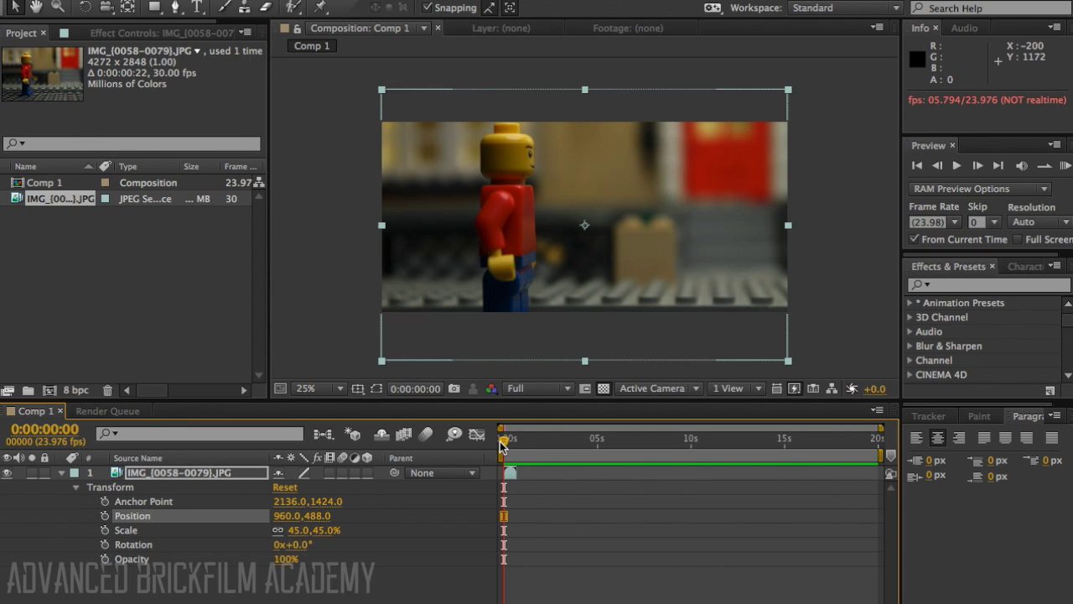
key("space")
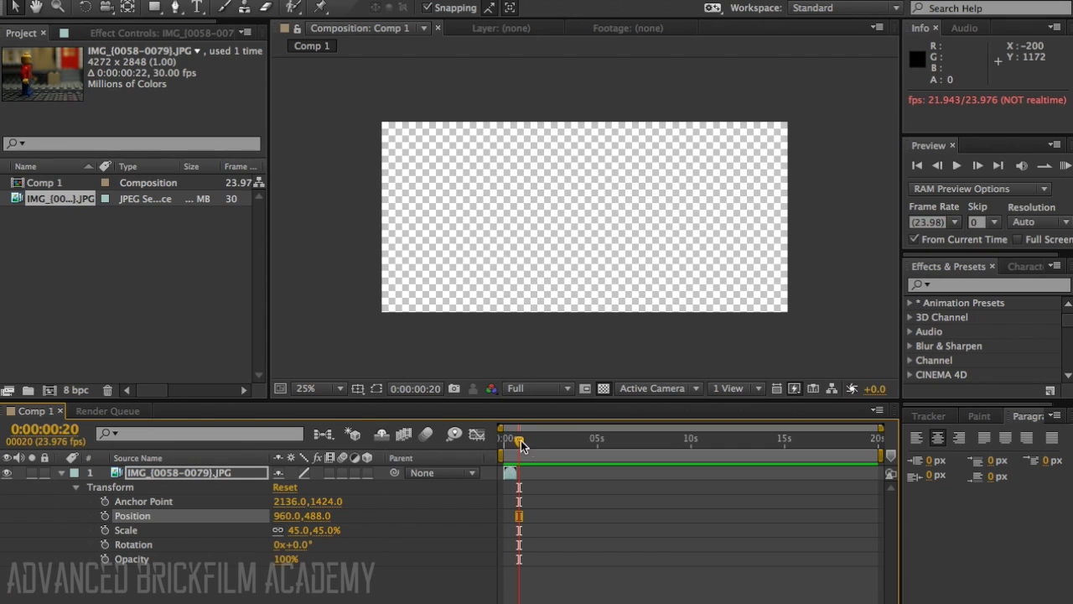
left_click_drag(518, 444, 501, 447)
- Enable Time Remapping on the image sequence layer
right_click(189, 475)
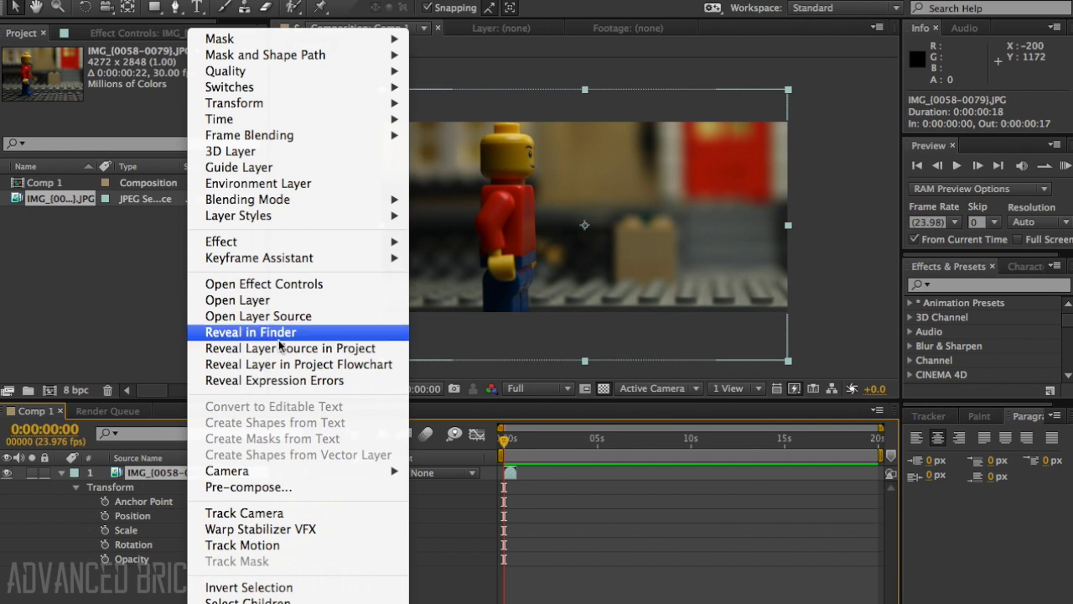
mouse_move(342, 119)
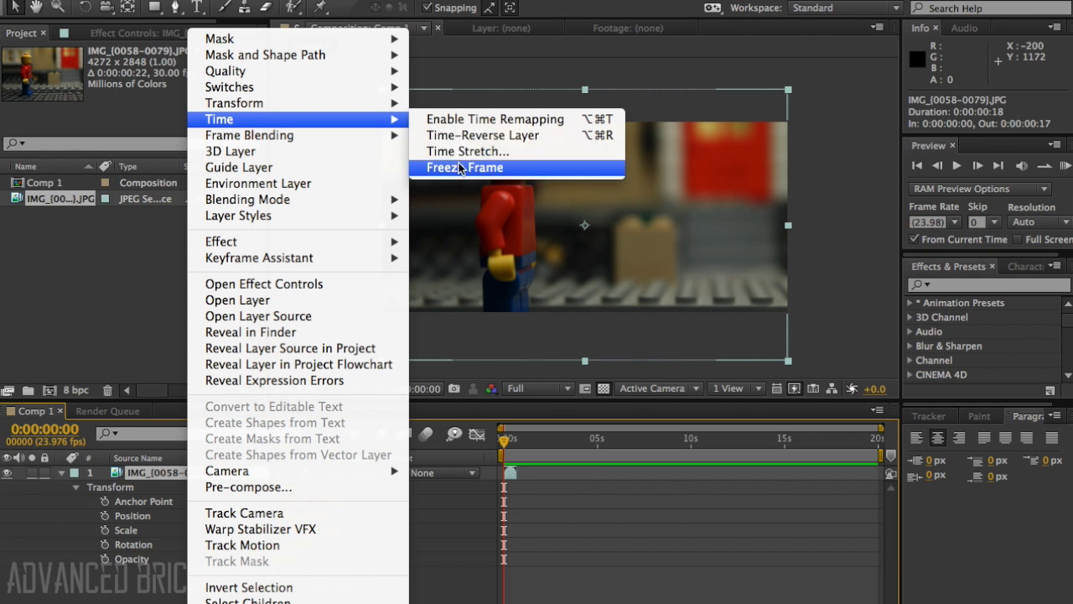
left_click(463, 124)
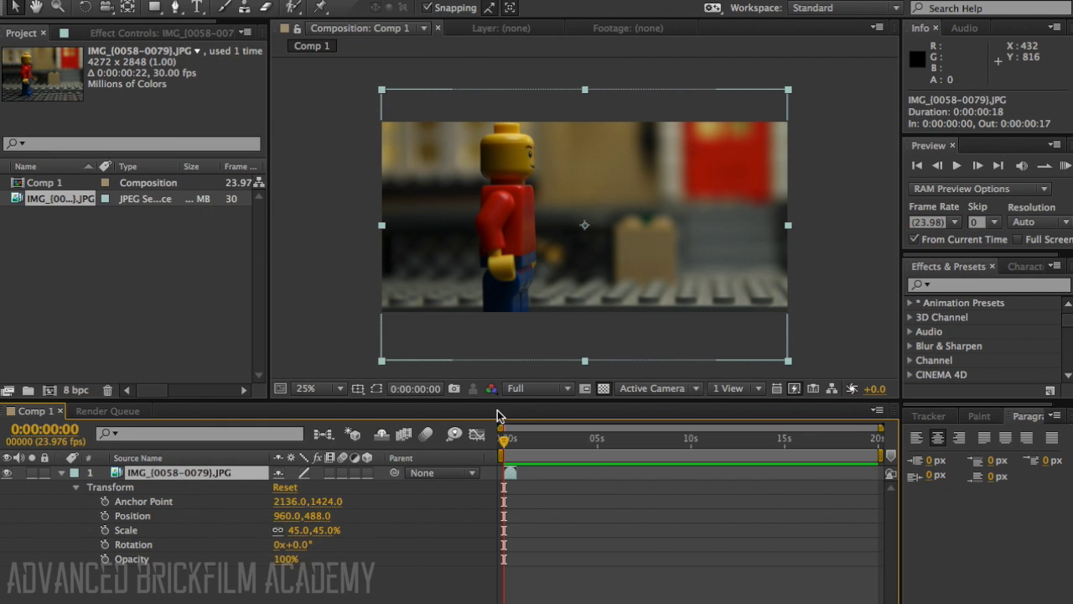
- Move the last time-remap keyframe later, extend the layer's end to match, and preview
left_click_drag(881, 428, 617, 428)
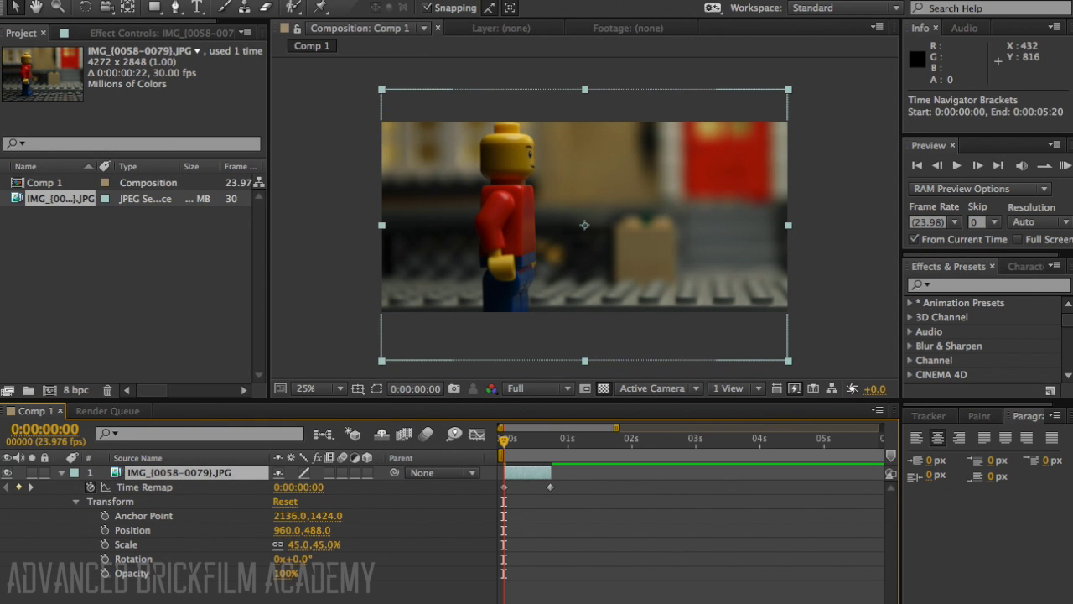
left_click_drag(549, 489, 593, 470)
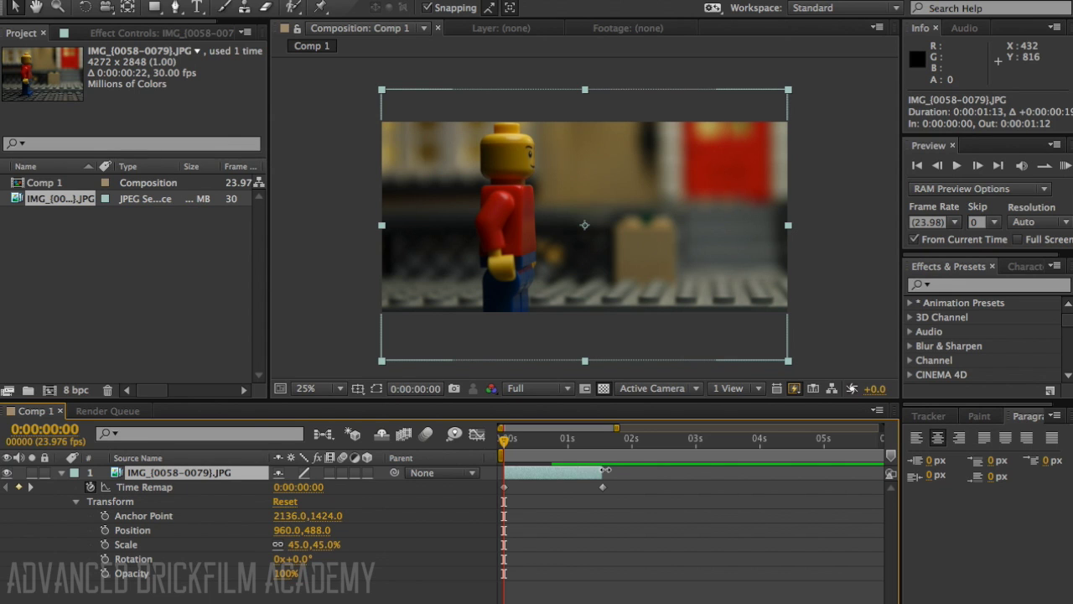
left_click_drag(606, 471, 605, 470)
key("space")
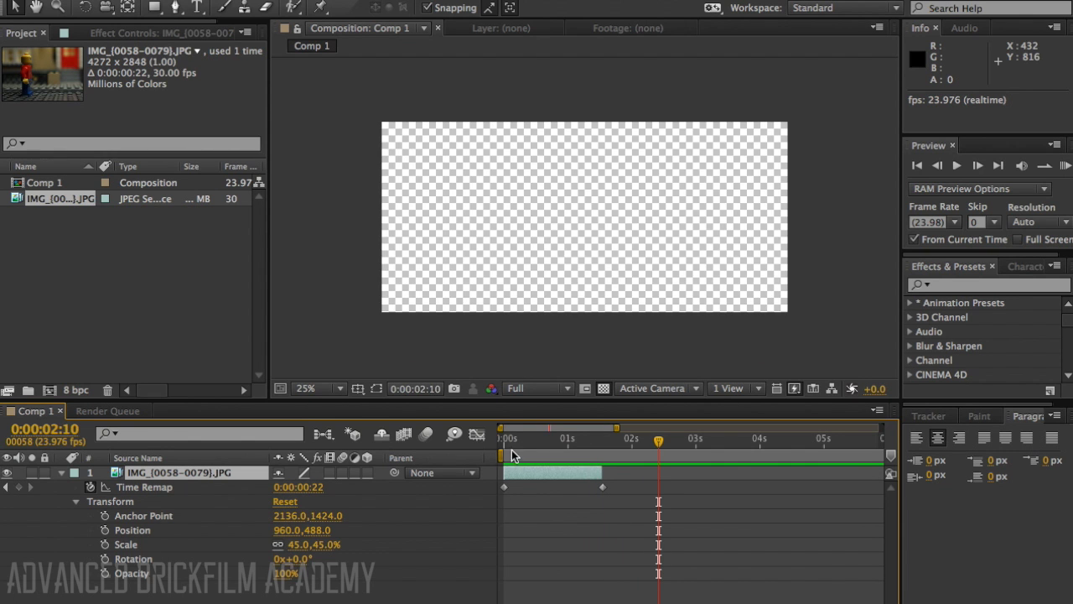
left_click(501, 439)
- Preview from the start, trim the work area end to 0:00:01:11, and preview again
key("space")
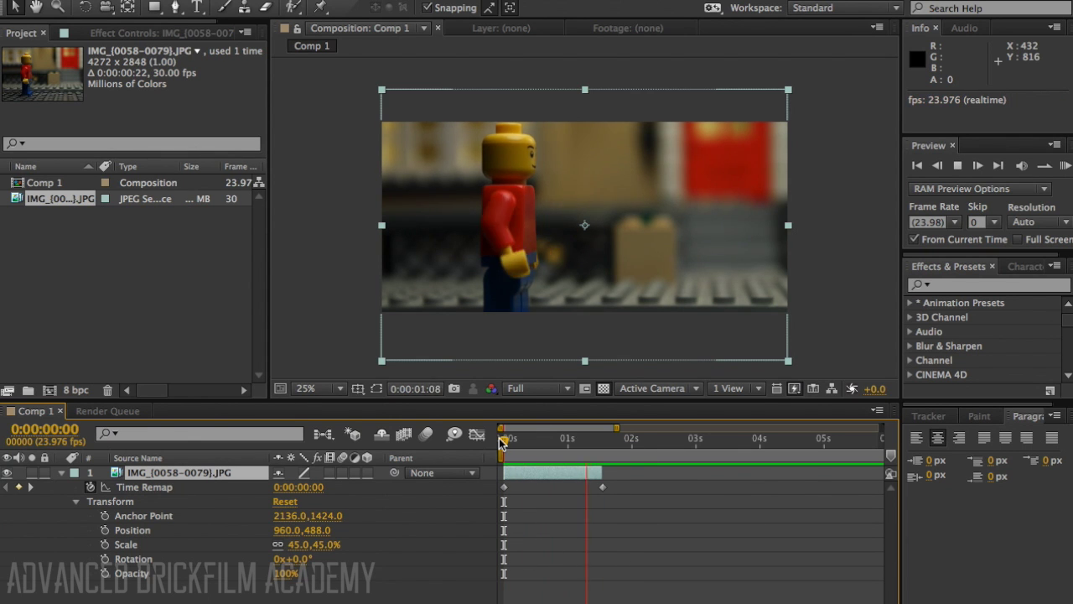
key("space")
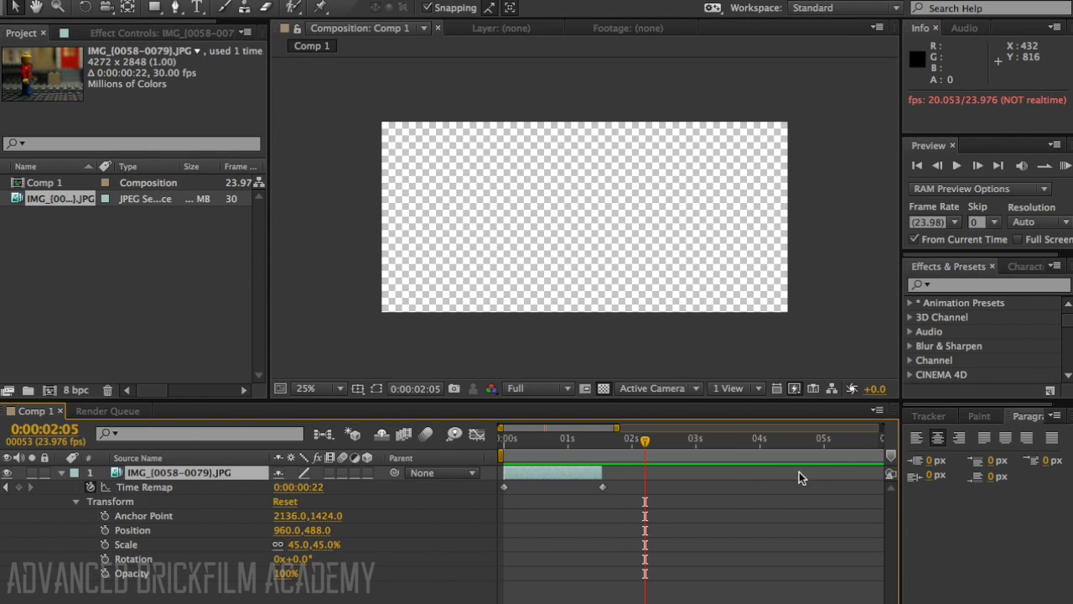
left_click_drag(614, 428, 537, 455)
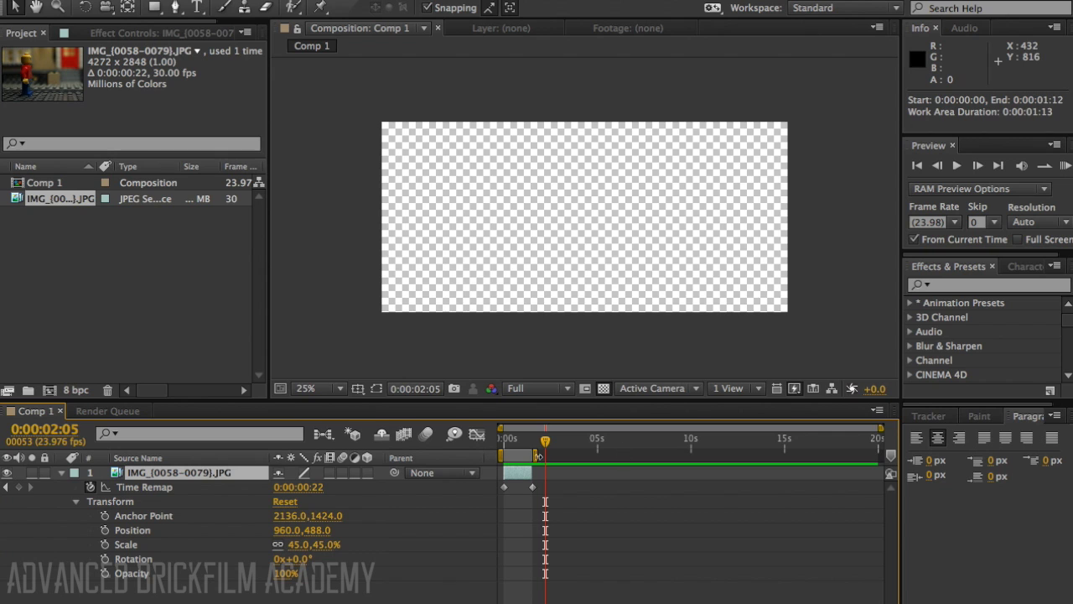
left_click_drag(879, 428, 579, 428)
left_click_drag(657, 454, 652, 454)
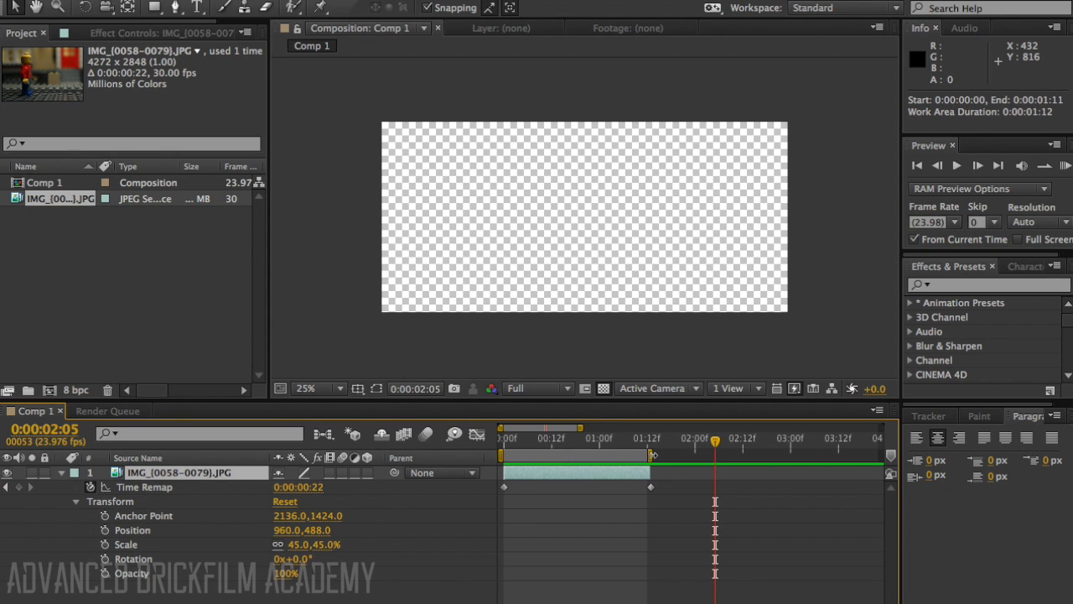
key("space")
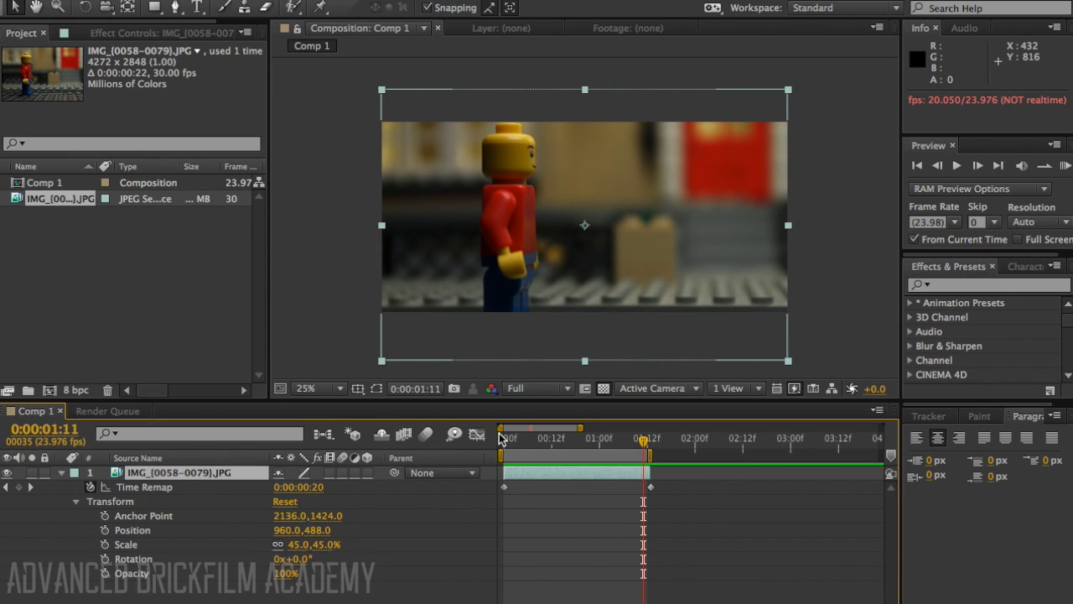
- Switch on frame blending for the footage layer and preview the blended clip from the start
left_click(504, 442)
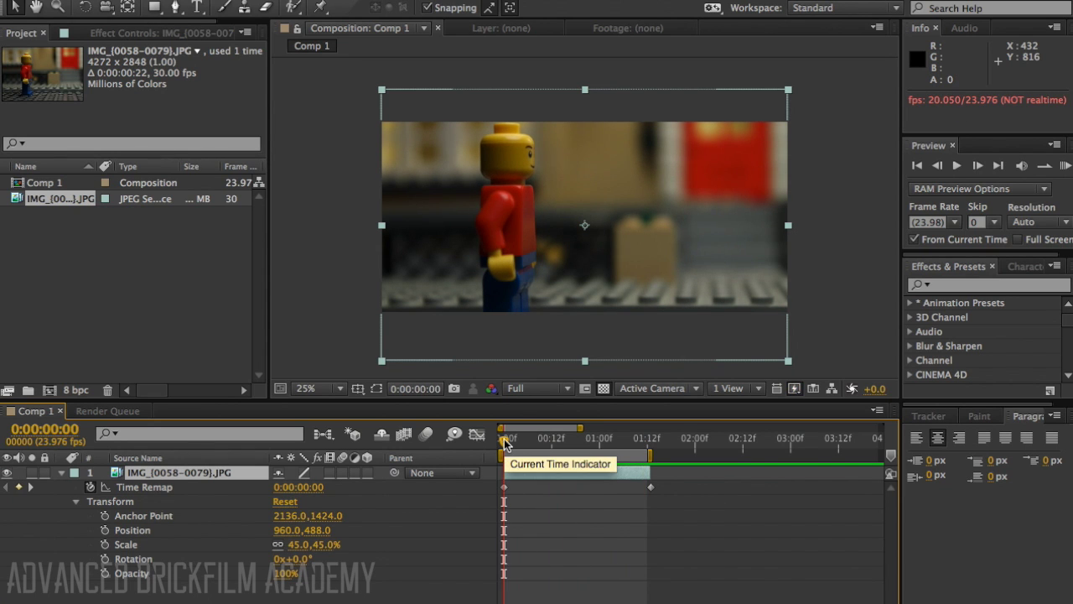
left_click(329, 474)
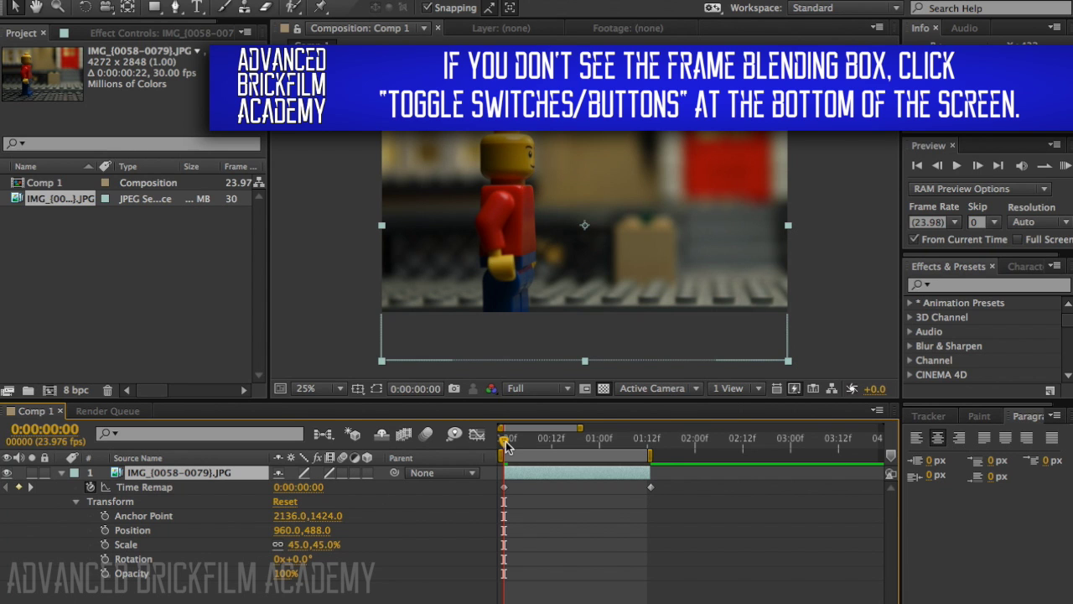
mouse_move(506, 444)
left_mouse_down()
mouse_move(524, 445)
mouse_move(503, 446)
left_mouse_up()
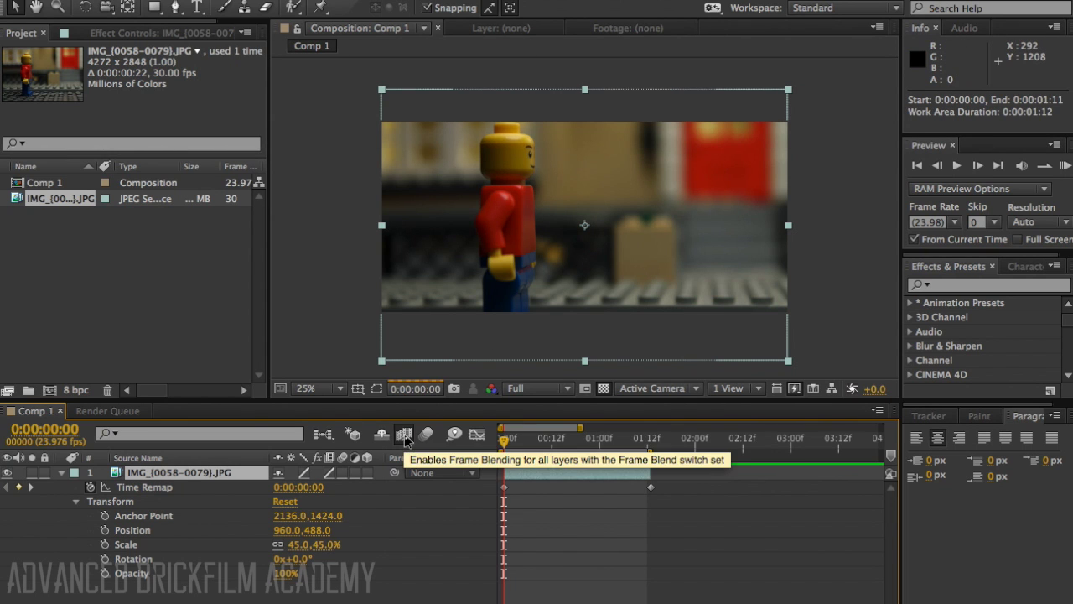
key("space")
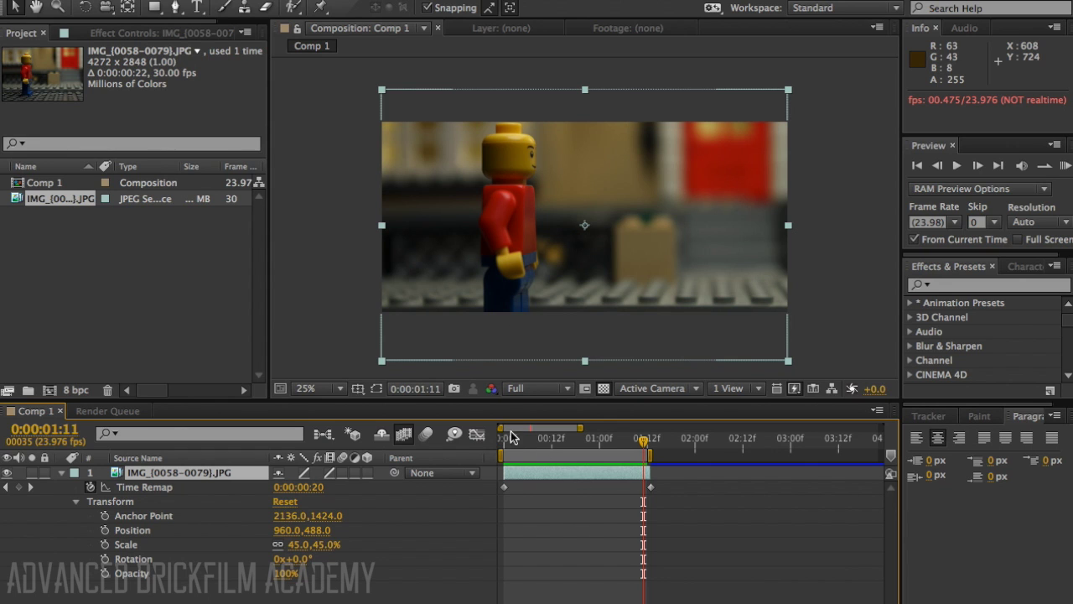
left_click(506, 438)
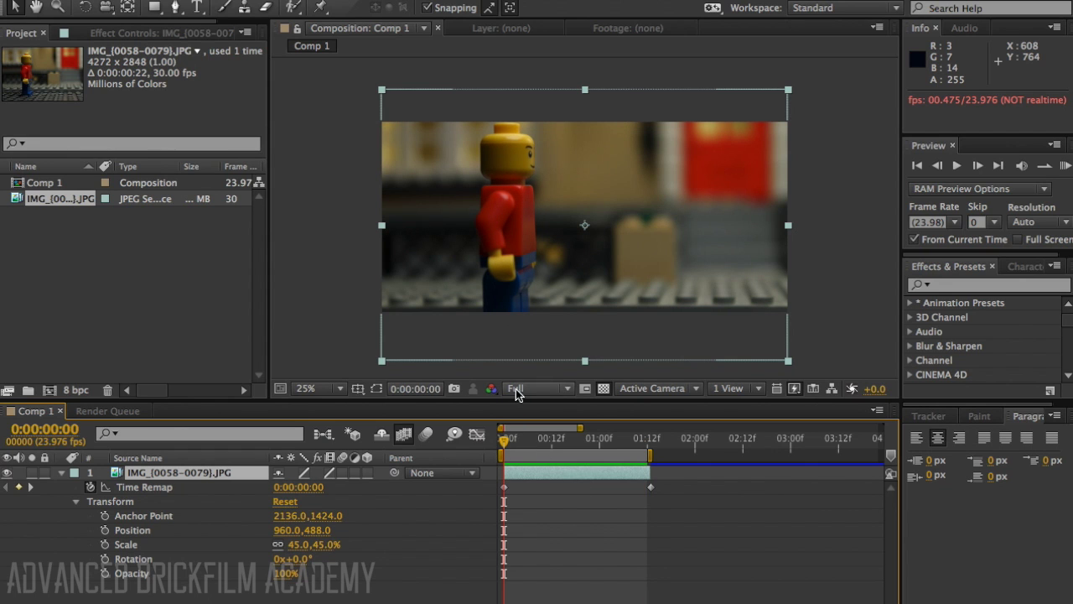
key("space")
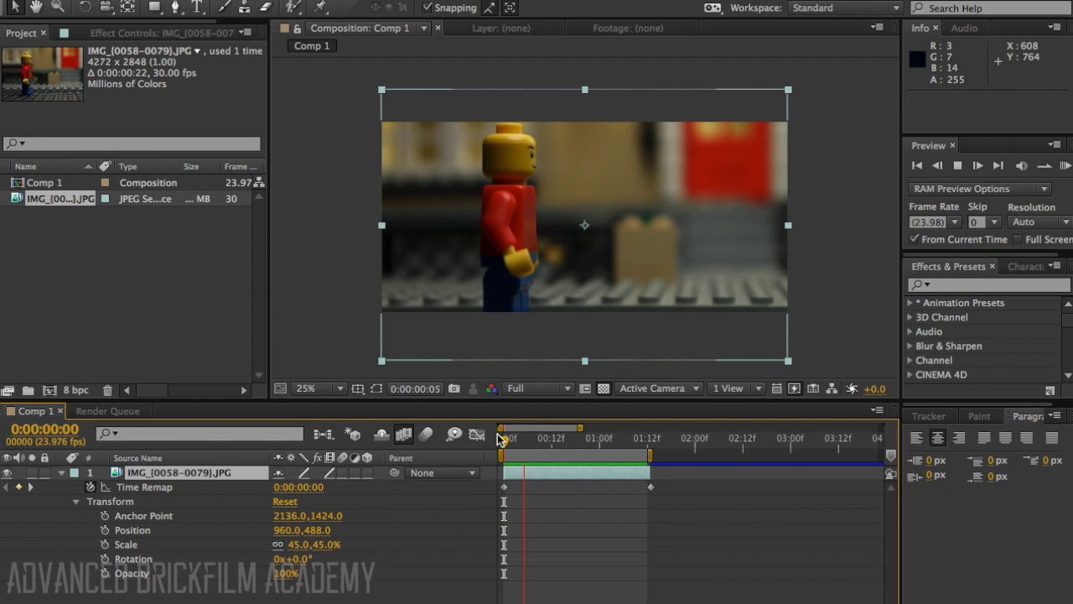
left_click(637, 440)
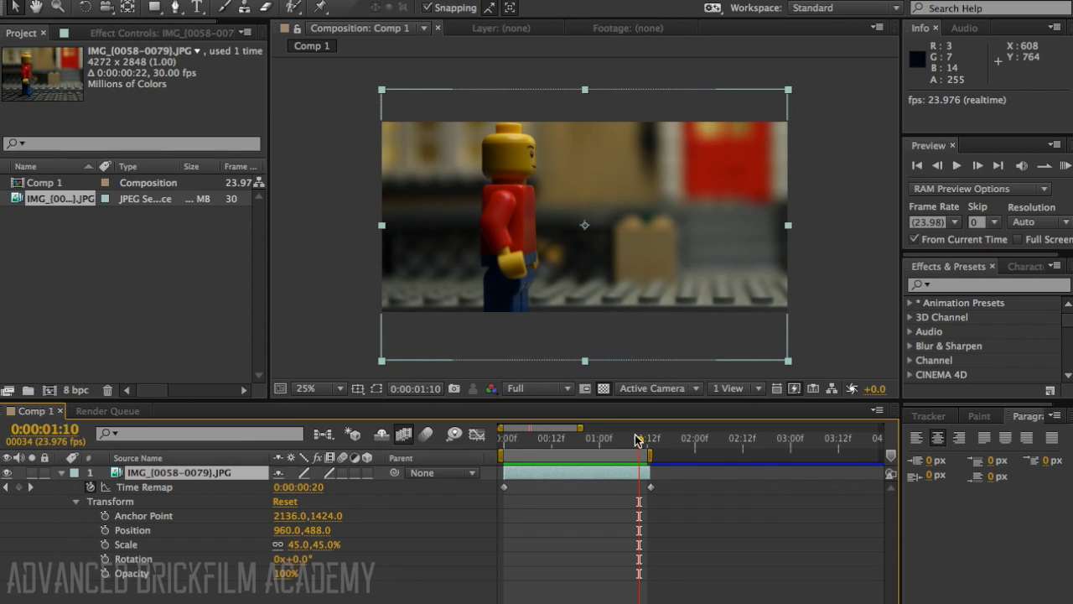
left_click_drag(637, 446, 594, 449)
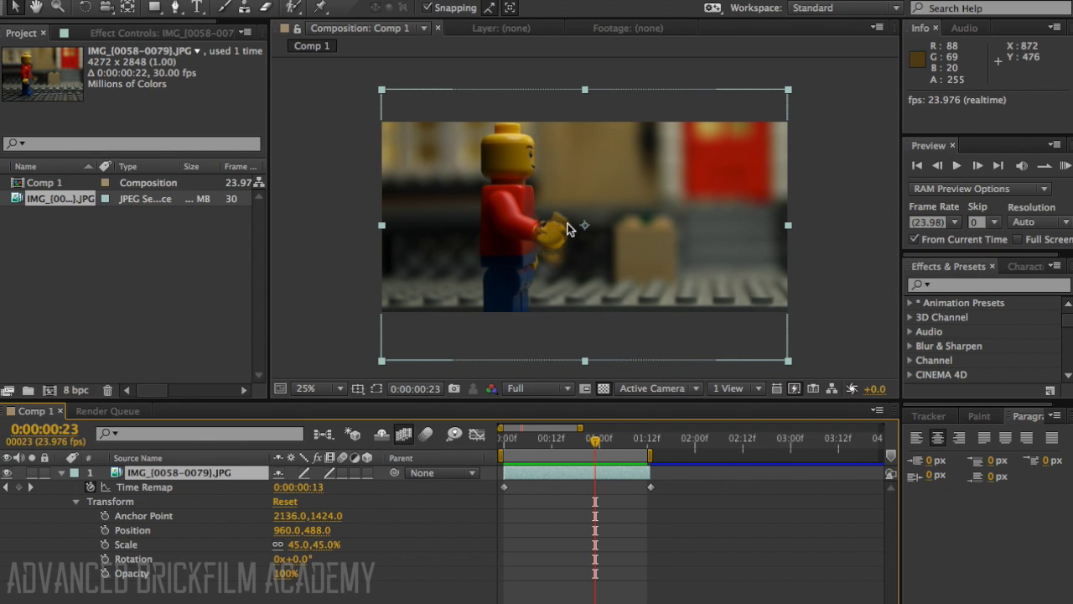
left_click_drag(590, 445, 495, 455)
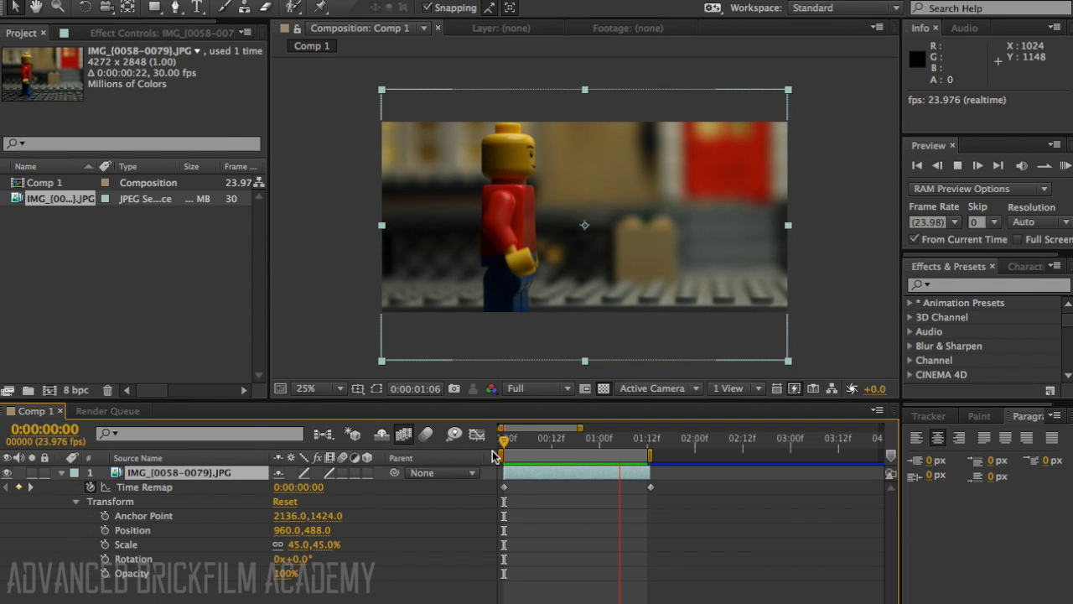
- Move the last time-remap keyframe to 0:00:03:02 and extend the layer and work area to match
key("space")
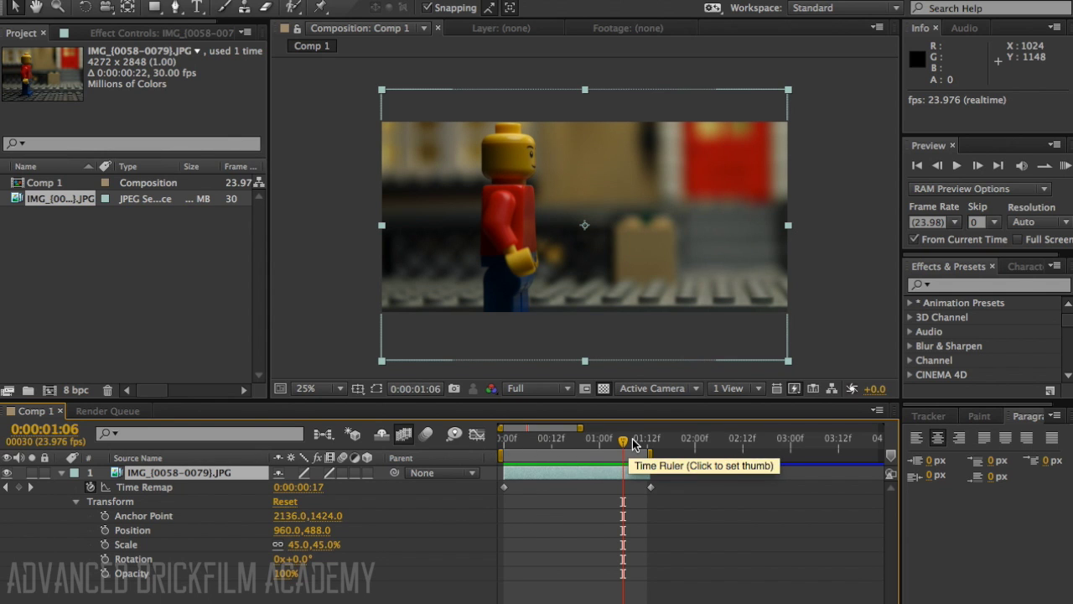
left_click_drag(623, 439, 641, 428)
left_click_drag(530, 444, 584, 445)
left_click_drag(584, 487, 652, 491)
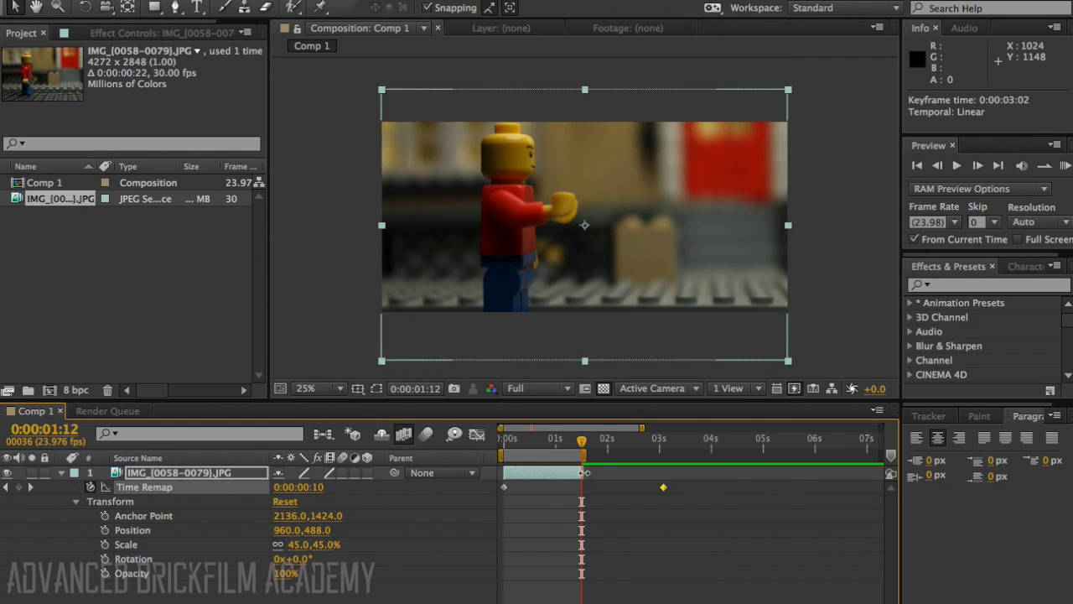
left_click_drag(584, 472, 663, 473)
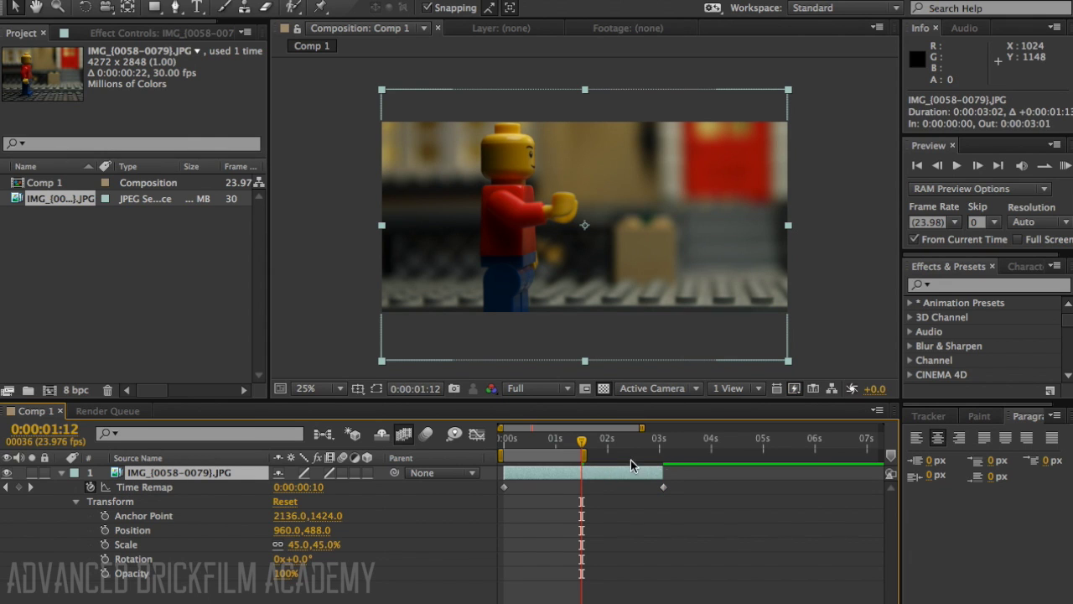
left_click_drag(584, 452, 667, 451)
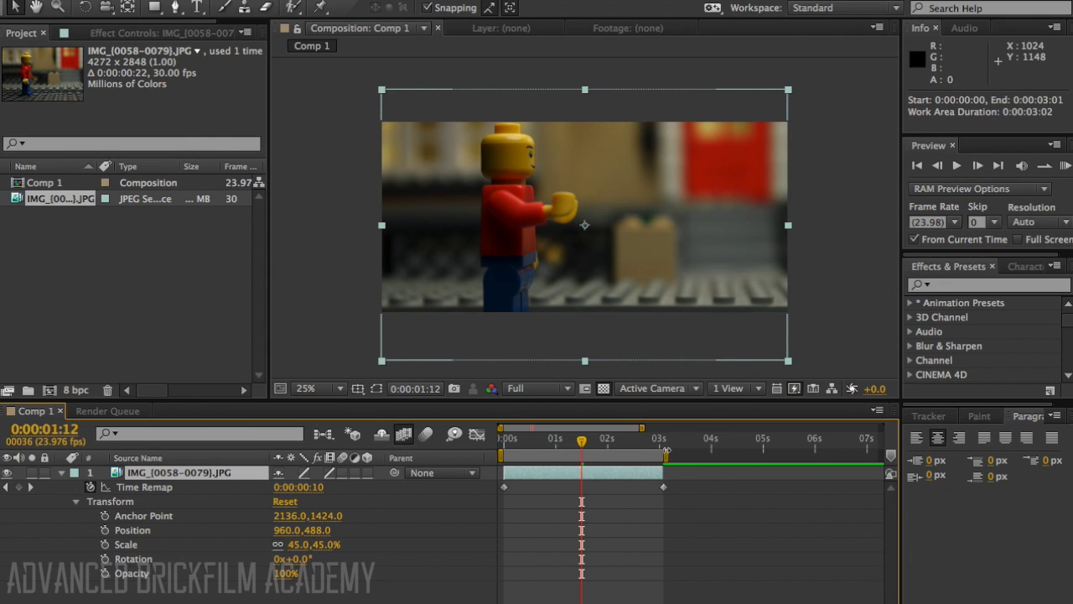
left_click(501, 442)
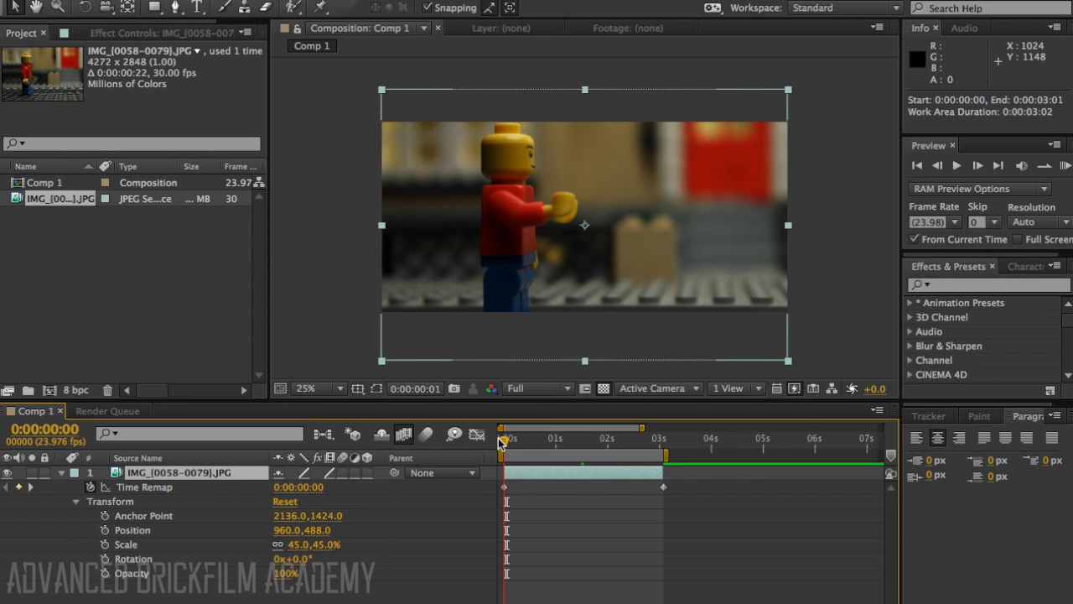
- Set the Composition viewer's preview resolution to Quarter
left_click(522, 394)
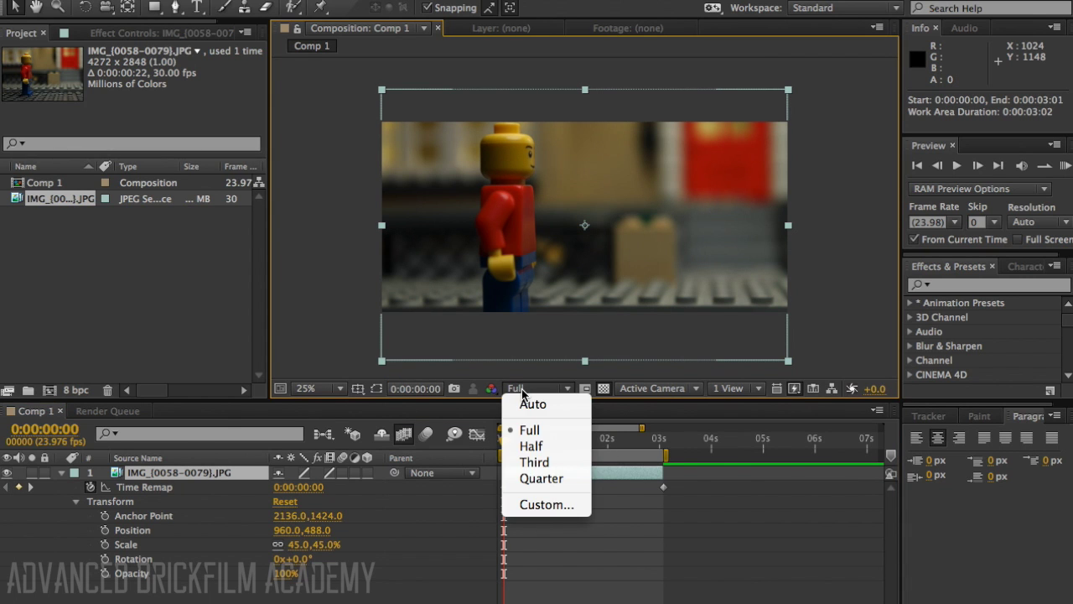
left_click(564, 479)
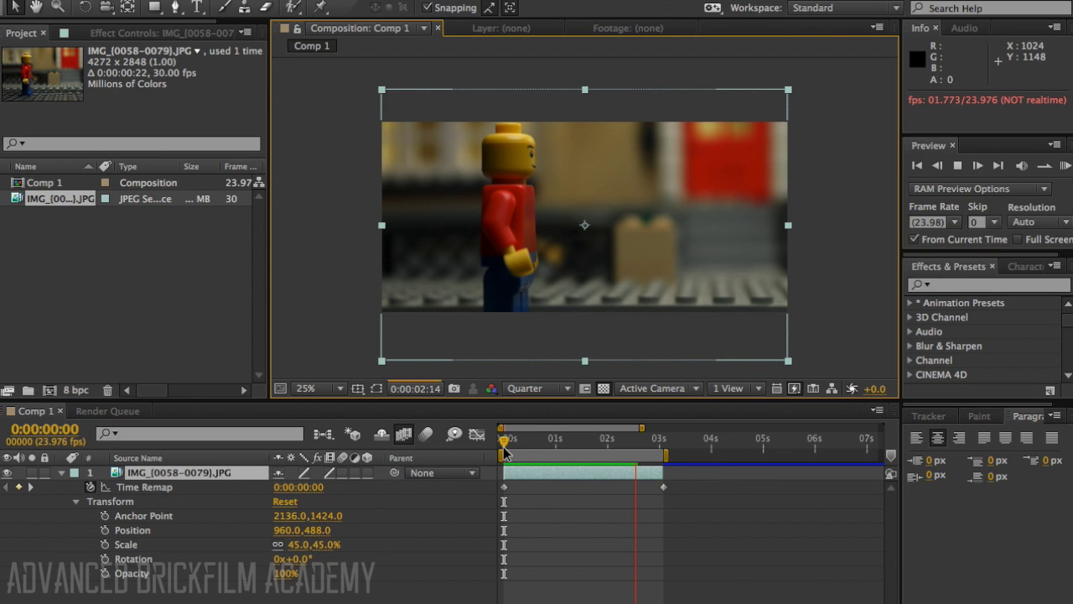
key("space")
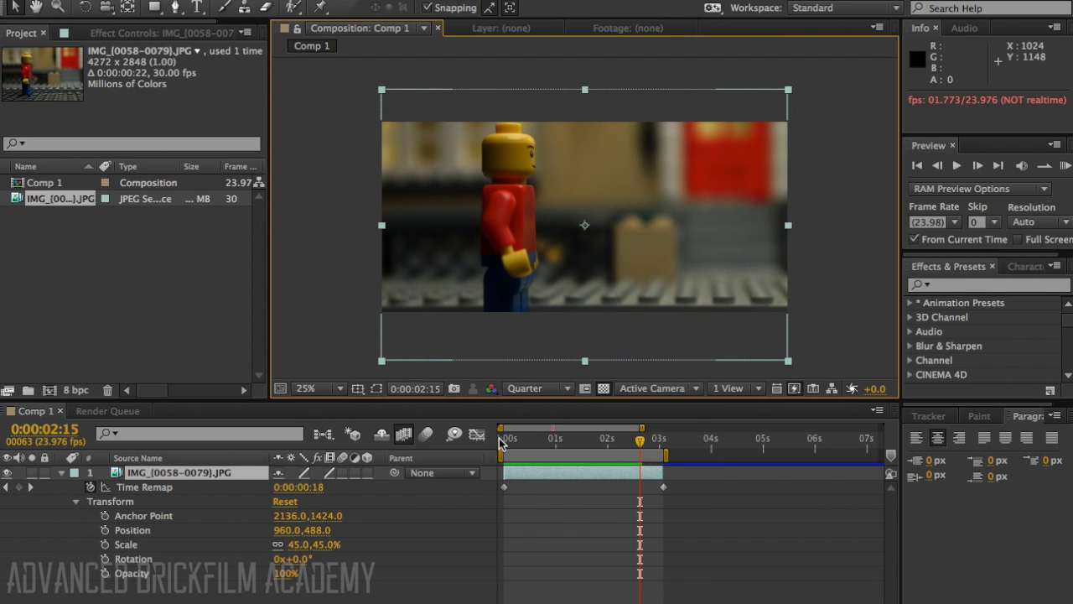
left_click_drag(506, 443, 472, 442)
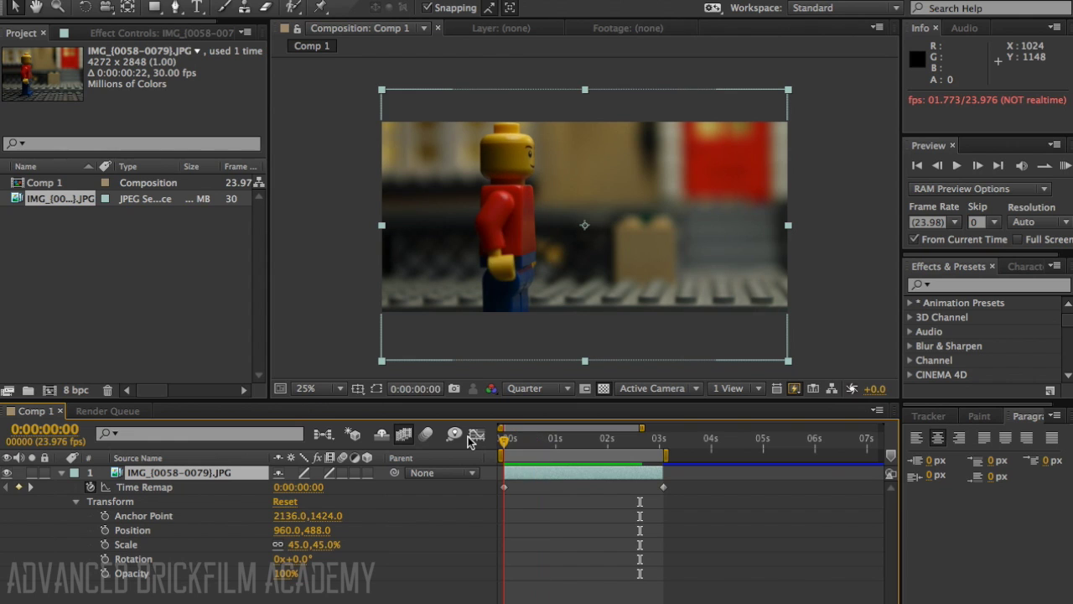
key("space")
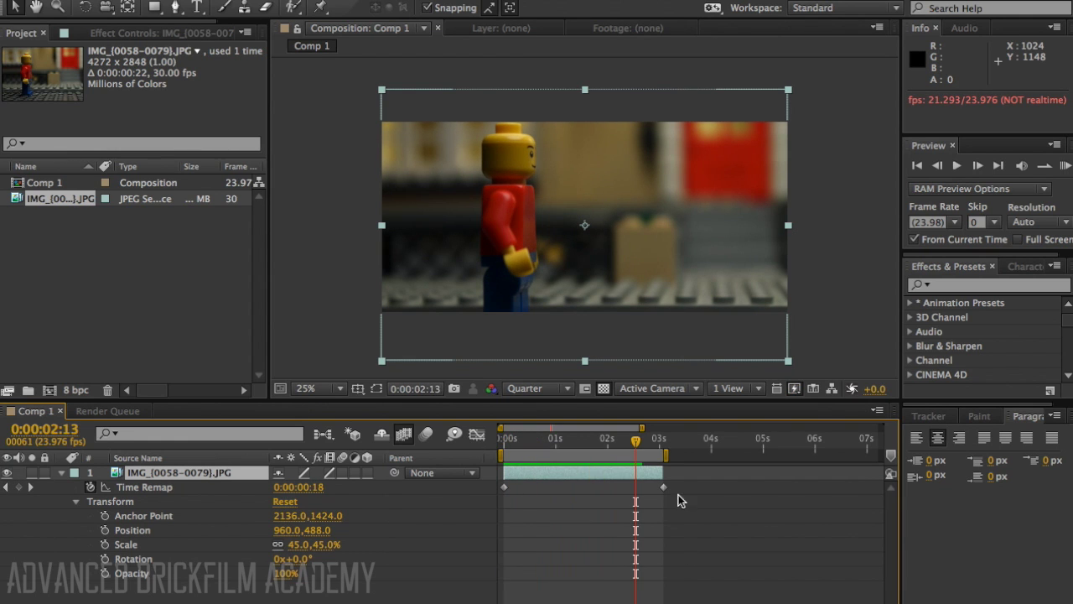
key("space")
left_click_drag(616, 446, 585, 444)
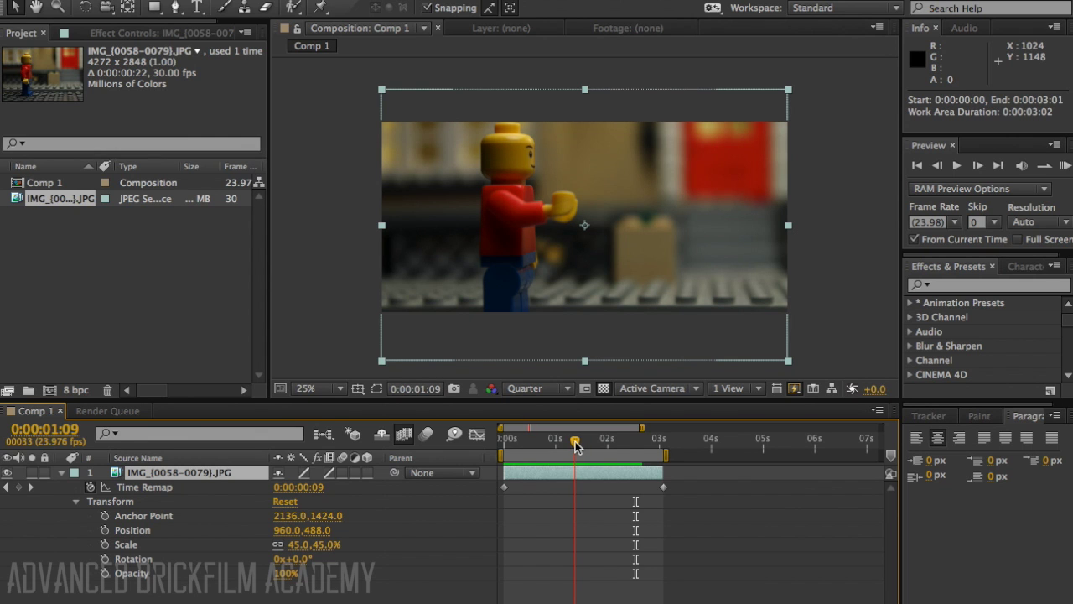
left_click_drag(575, 444, 503, 431)
left_click_drag(381, 368, 365, 378)
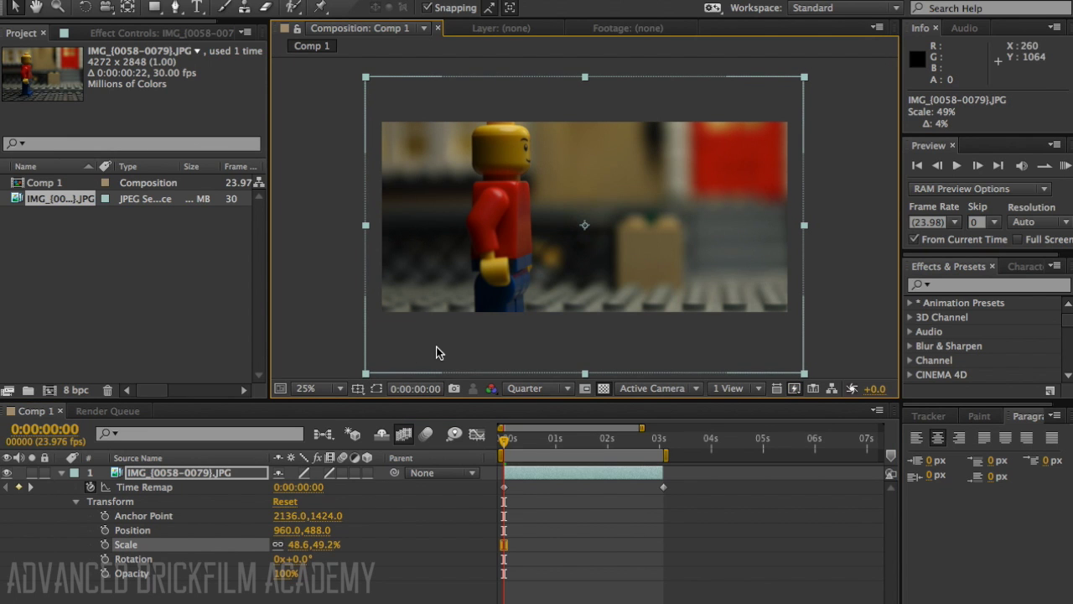
left_click_drag(512, 264, 519, 270)
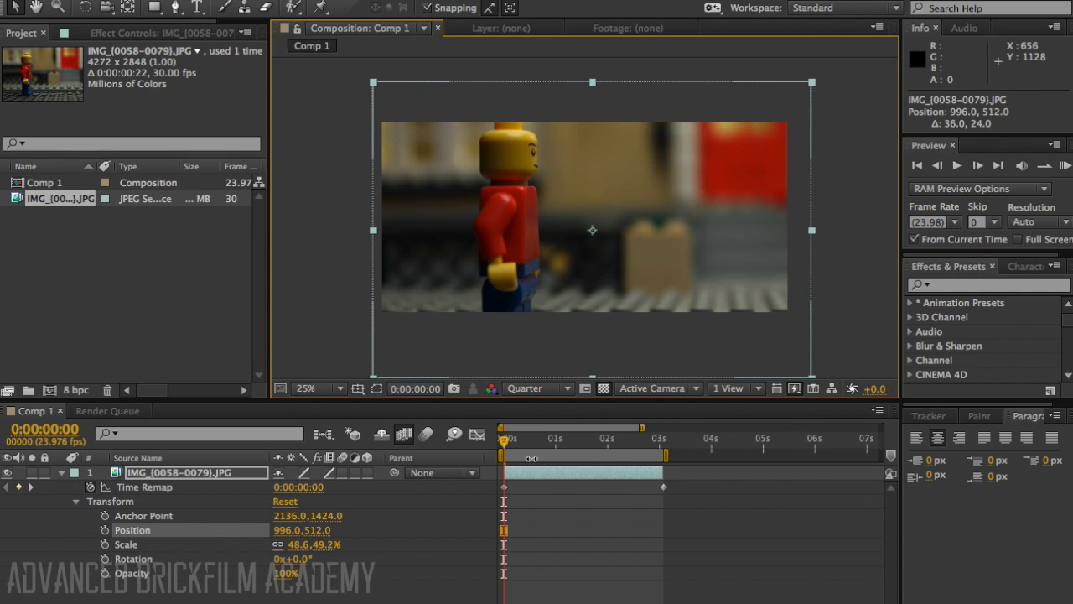
key("ctrl+z")
key("ctrl+z")
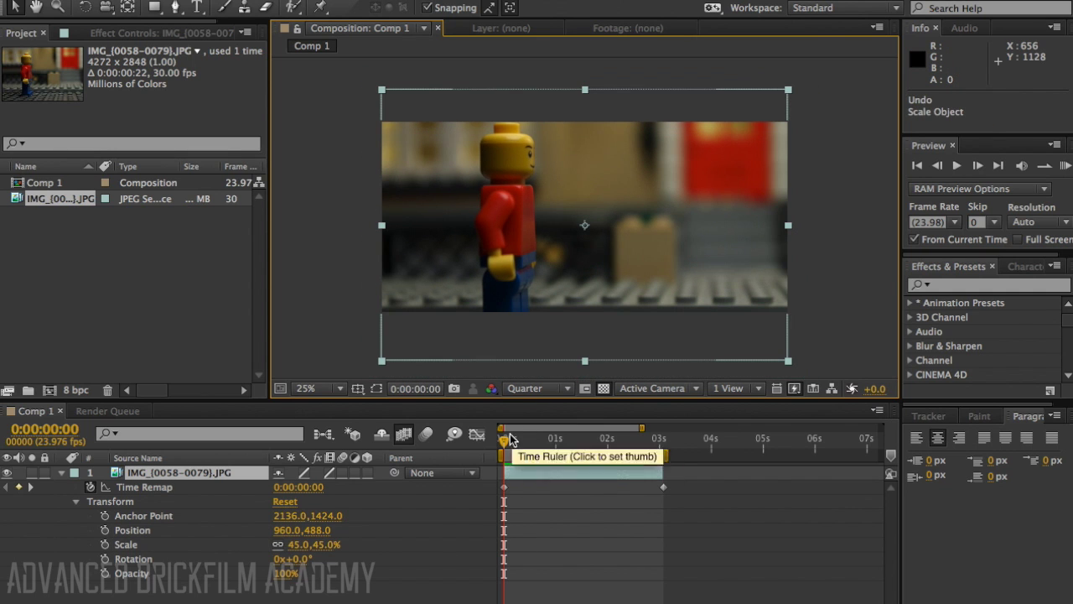
key("space")
left_click(183, 308)
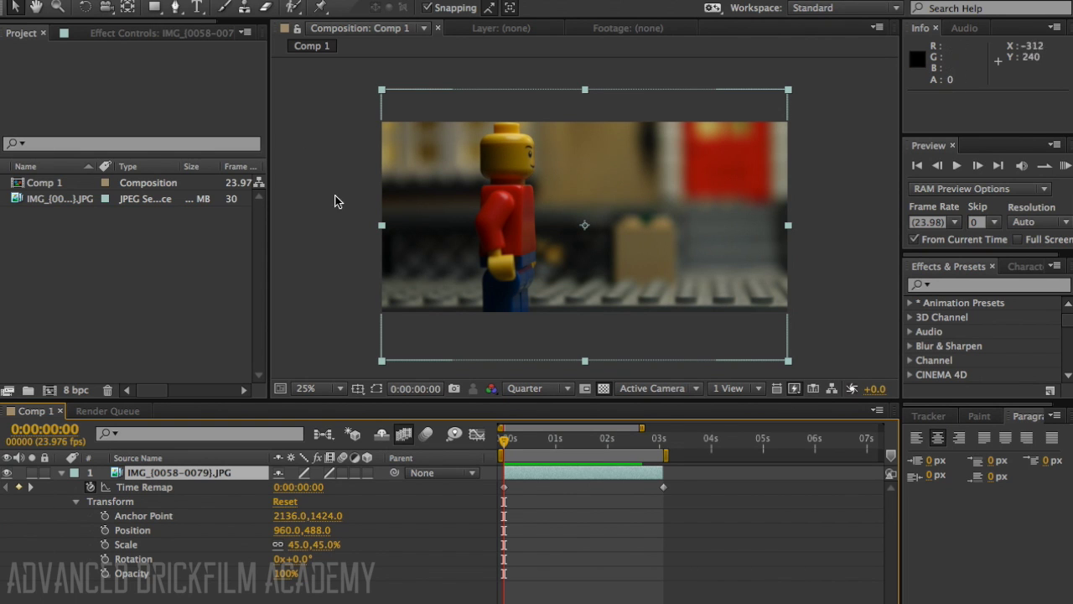
- Add Comp 1 to the render queue via File > Export
left_click(145, 0)
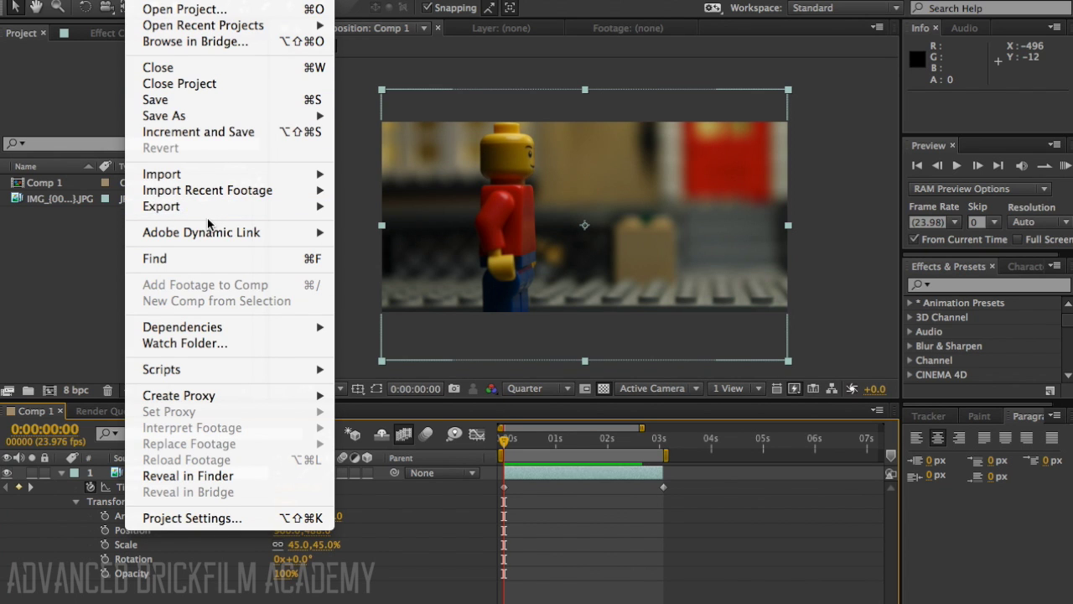
mouse_move(207, 215)
left_click(395, 228)
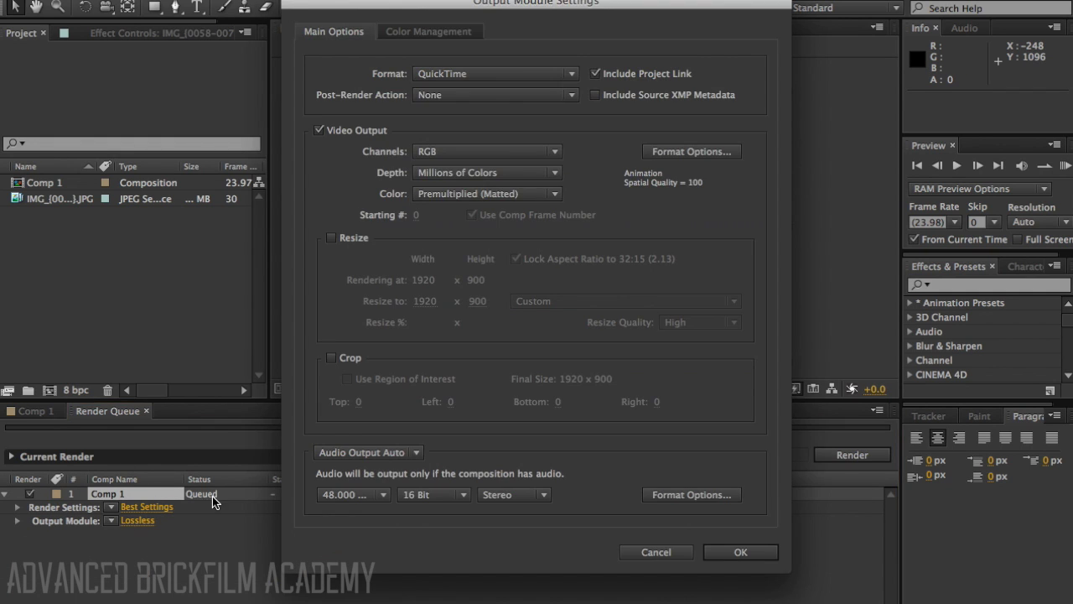
- Set the QuickTime output to H.264 video and AAC audio, then choose the output file location
left_click(702, 494)
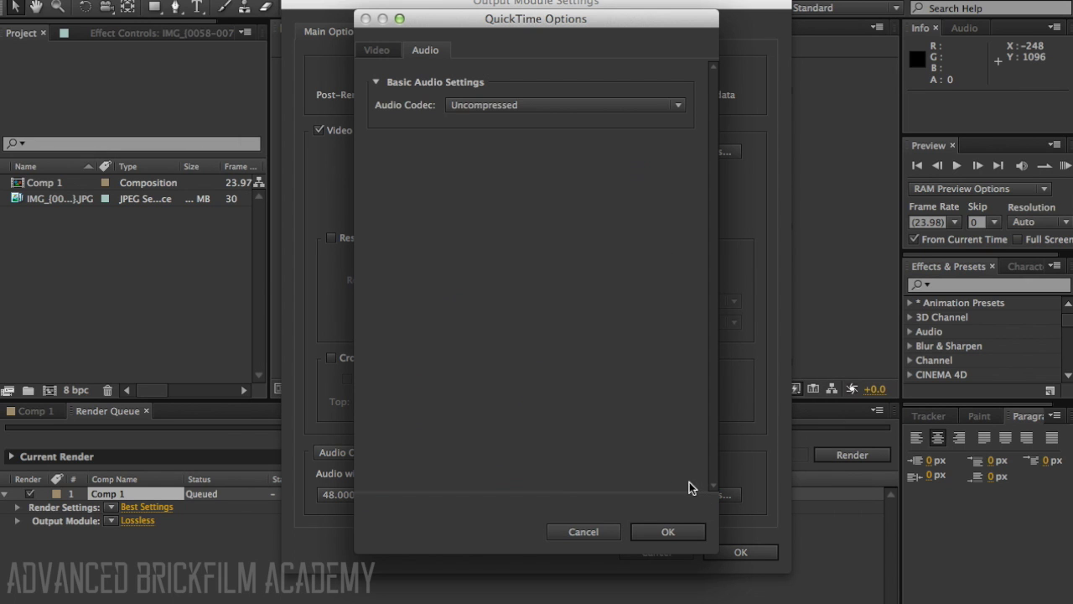
left_click(486, 107)
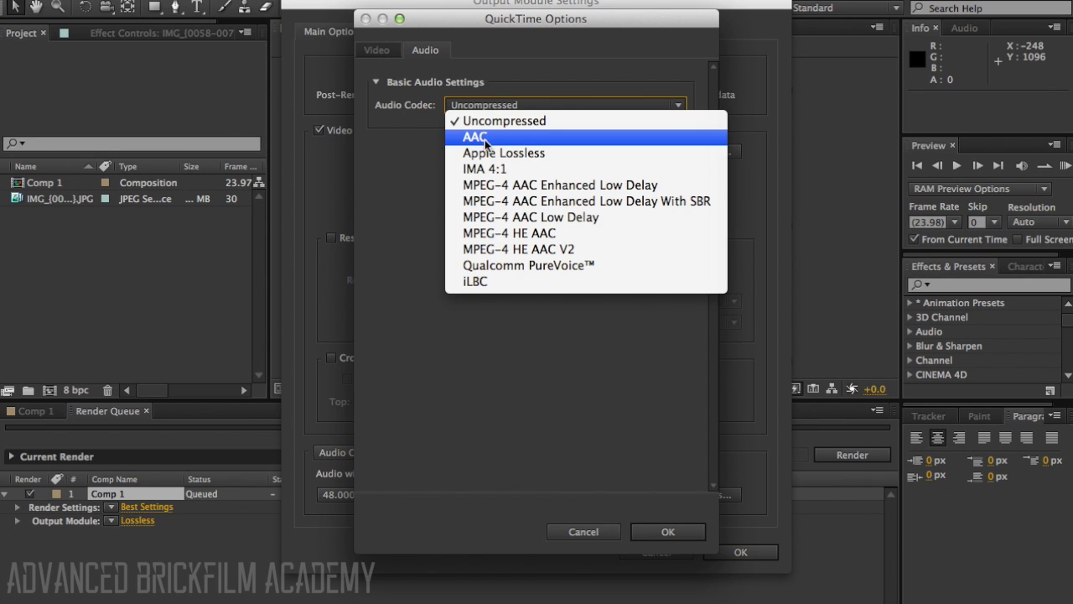
left_click(485, 137)
left_click(401, 57)
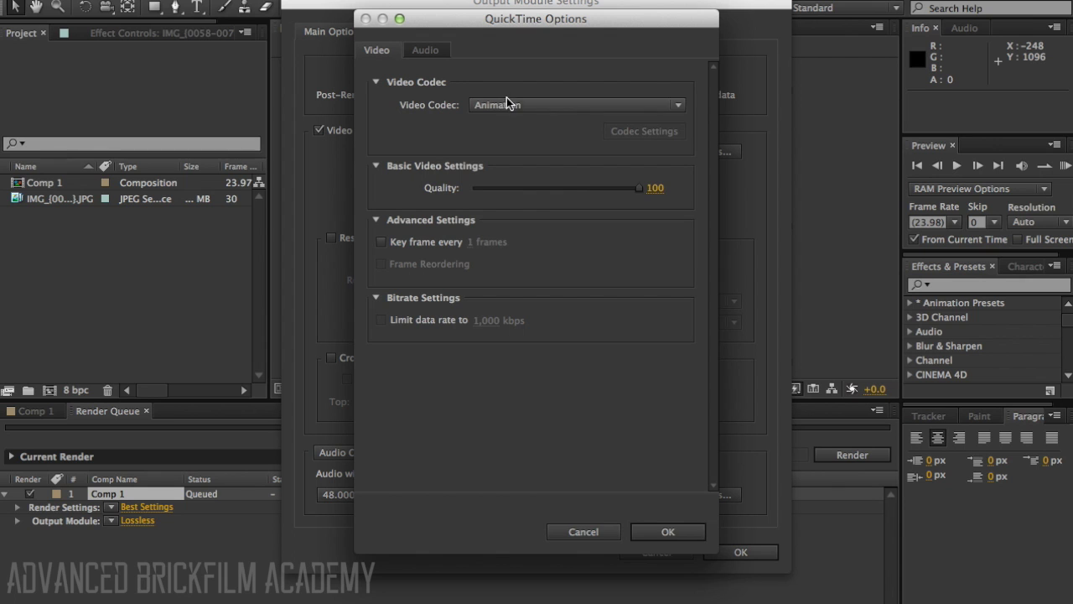
left_click(506, 102)
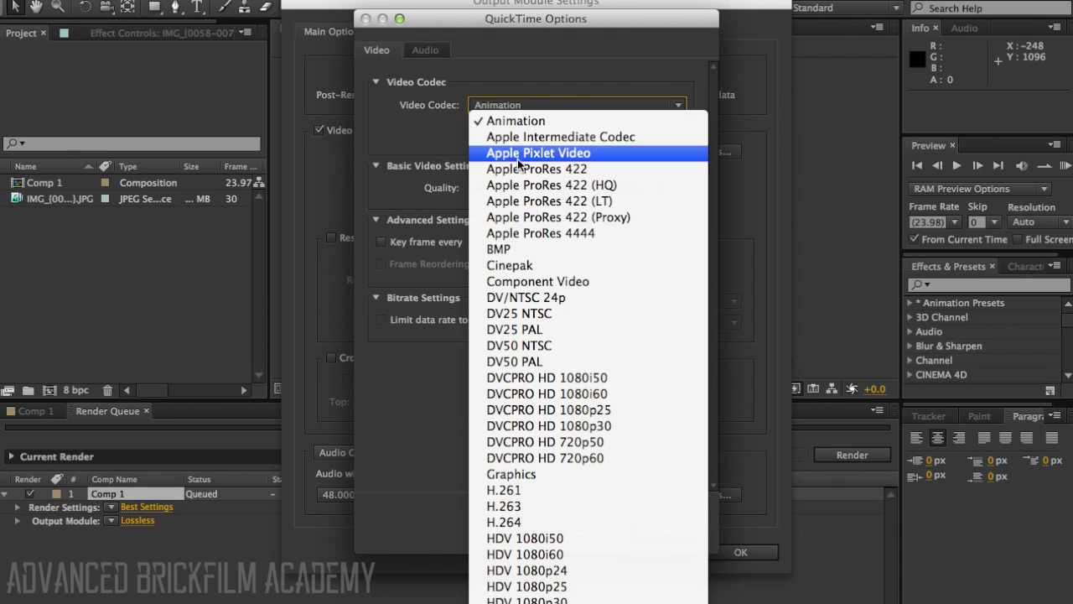
left_click(535, 521)
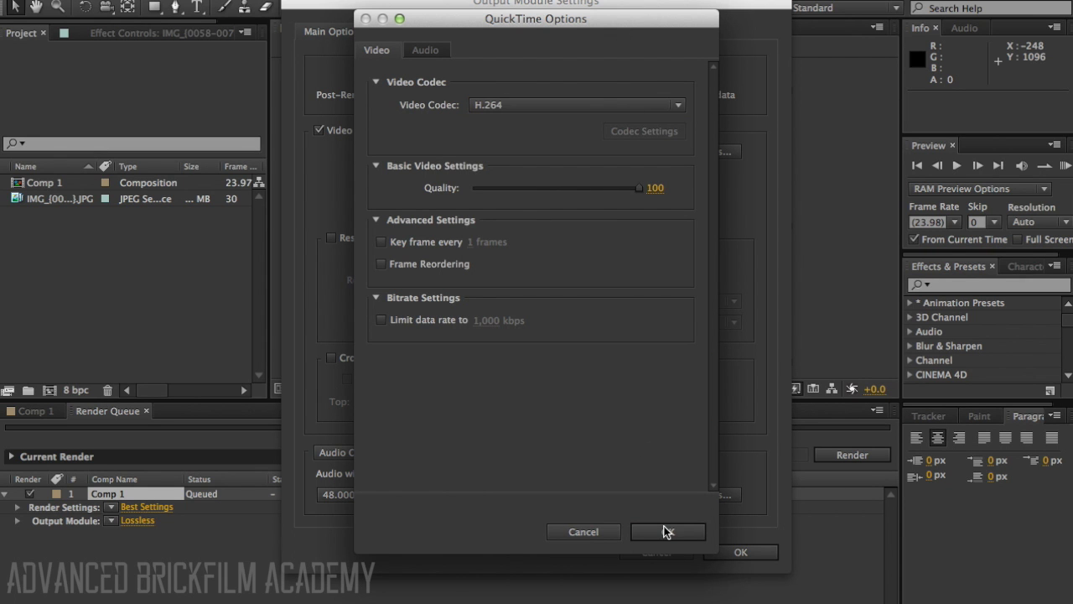
left_click(667, 531)
left_click(726, 551)
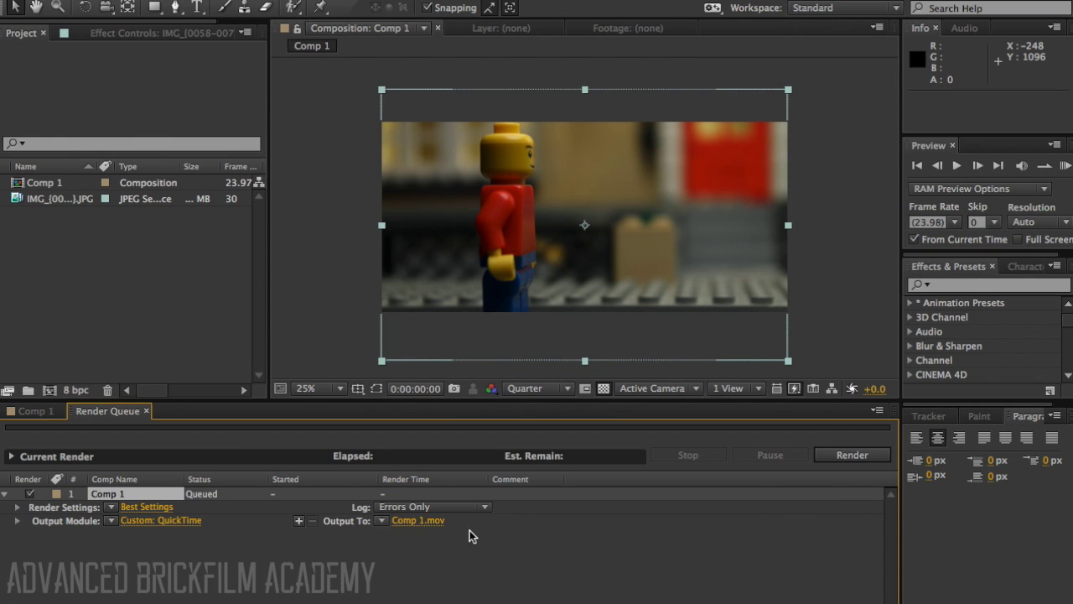
left_click(417, 520)
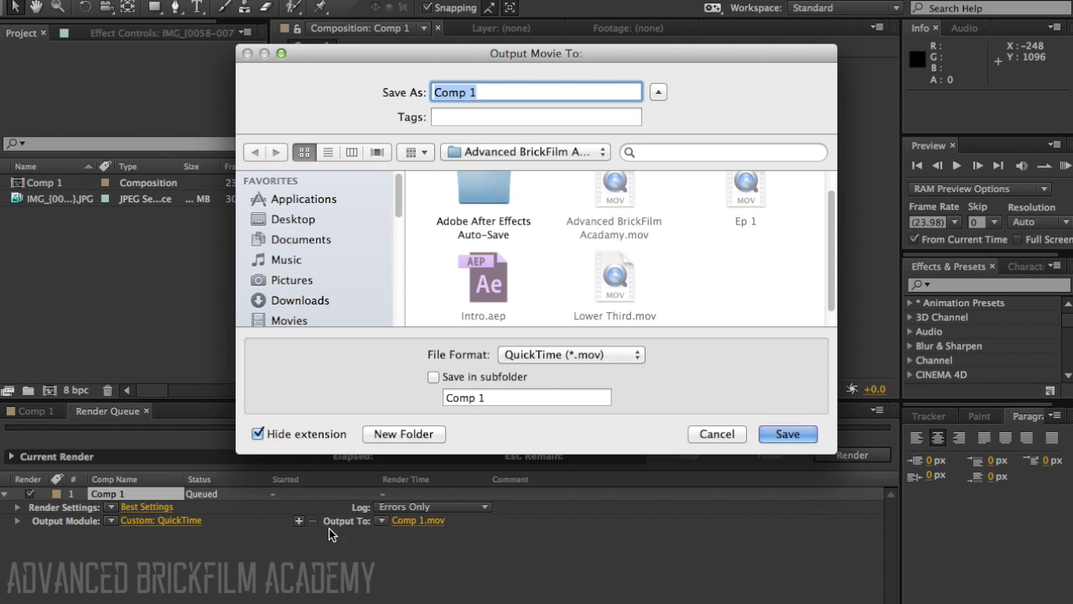
- Keep 'Comp 1' as the render output file name and save it as Comp 1.mov
scroll(510, 276, "up", 1)
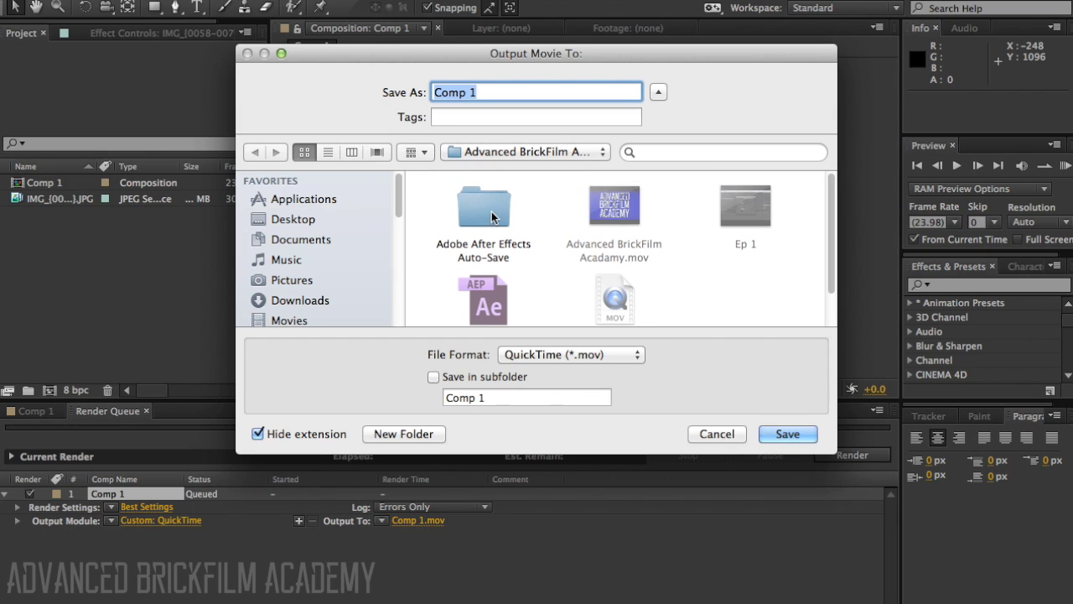
left_click(498, 93)
left_click_drag(497, 93, 436, 92)
left_click(506, 94)
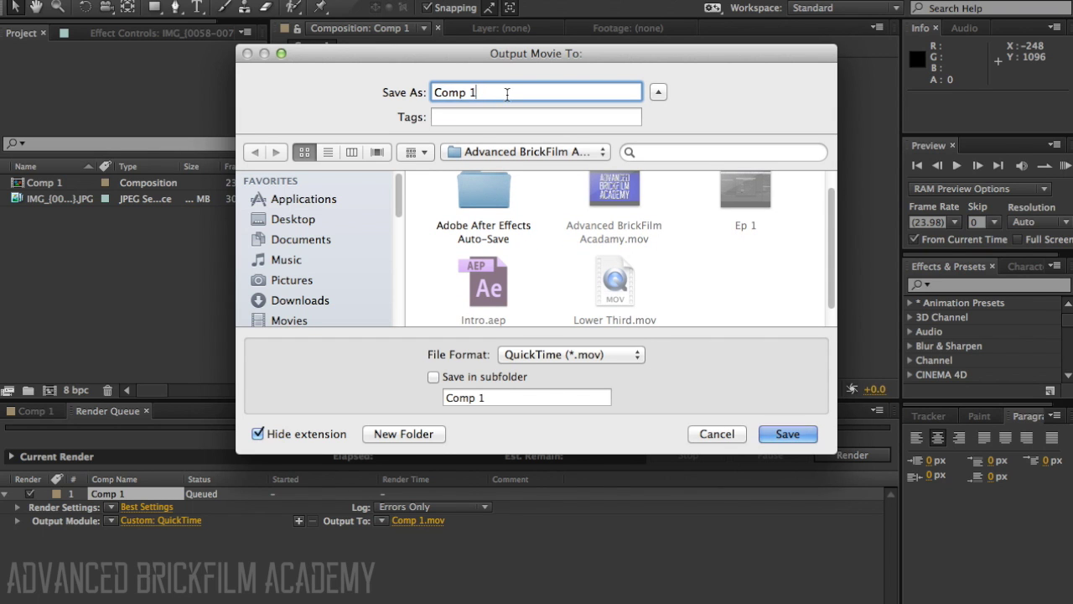
left_click(790, 432)
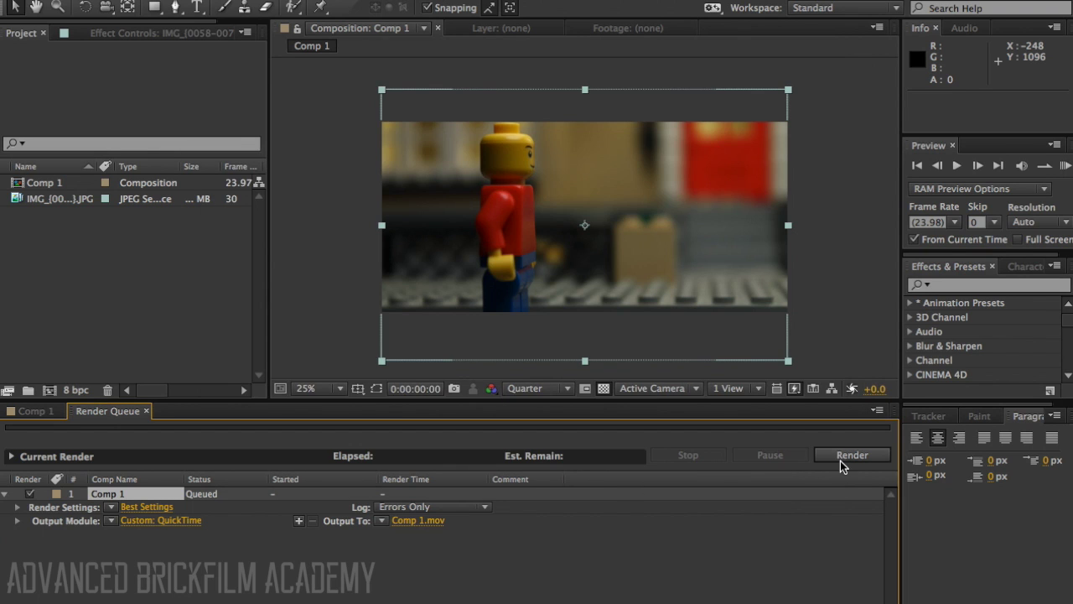